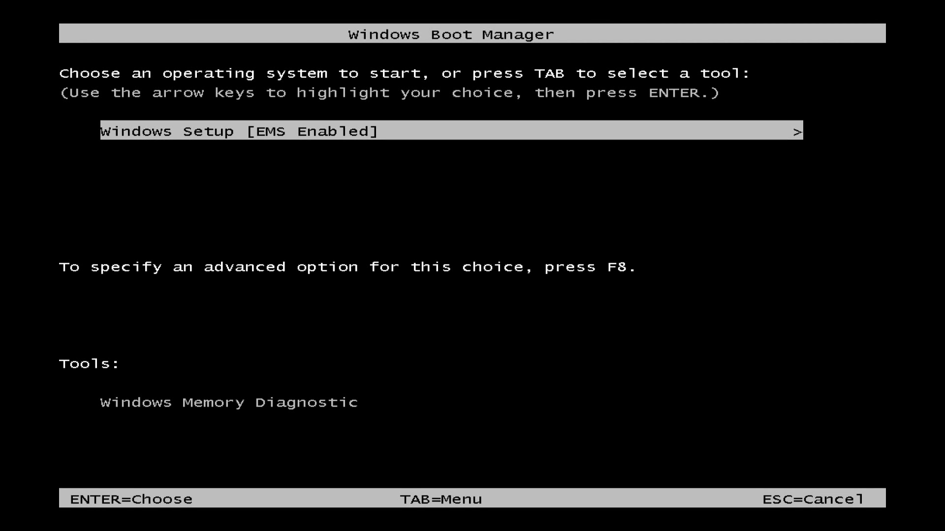
Start Windows 7 Setup from the boot menu
key("Return")
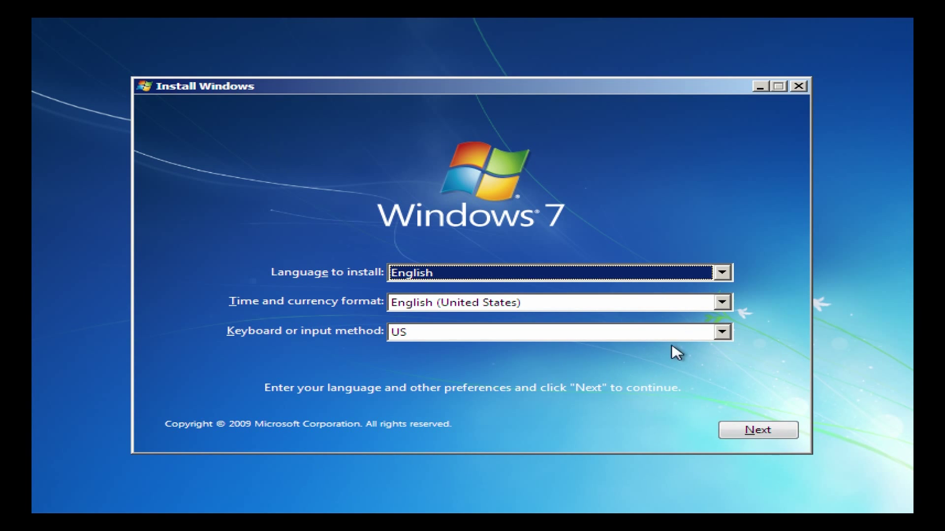
Keep the default language settings, begin installing, and accept the Windows 7 Ultimate license terms
left_click(767, 436)
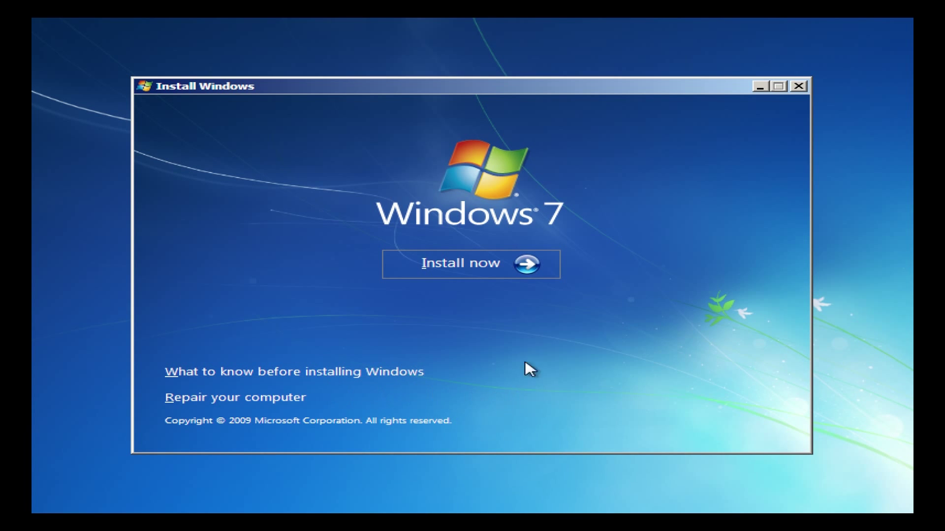
left_click(525, 269)
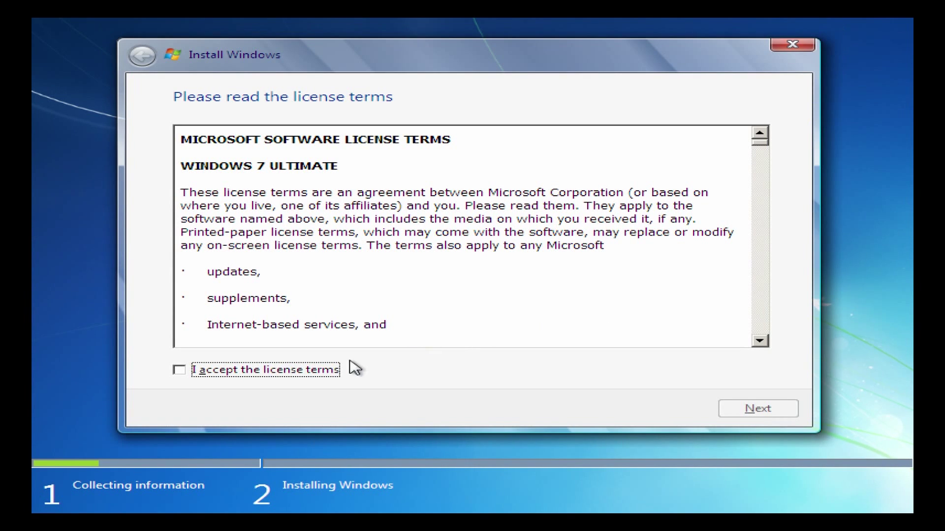
left_click(293, 372)
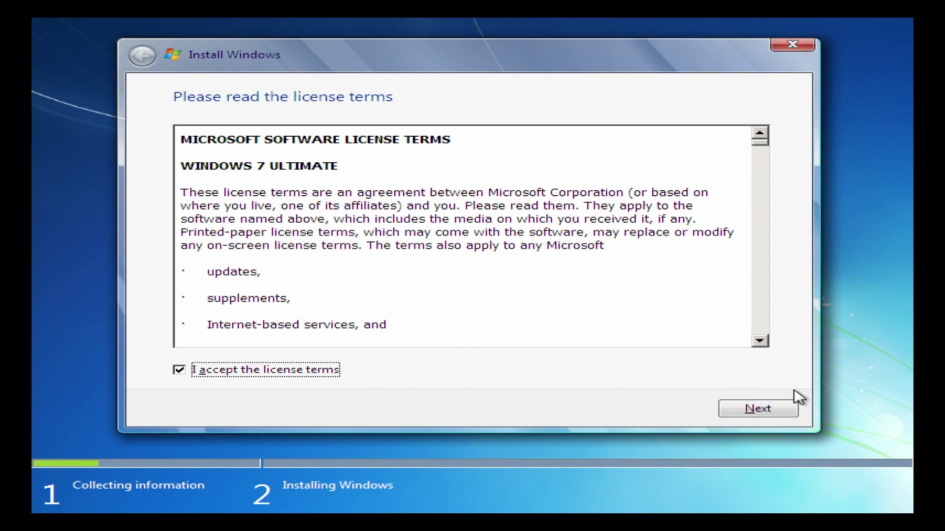
left_click(756, 415)
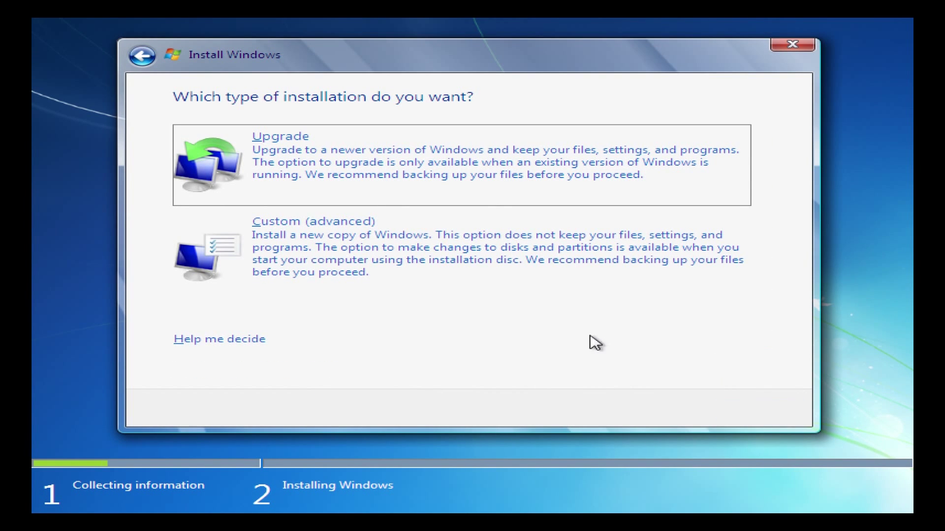
Choose a custom install and delete both existing Disk 0 partitions, including System Reserved
left_click(505, 288)
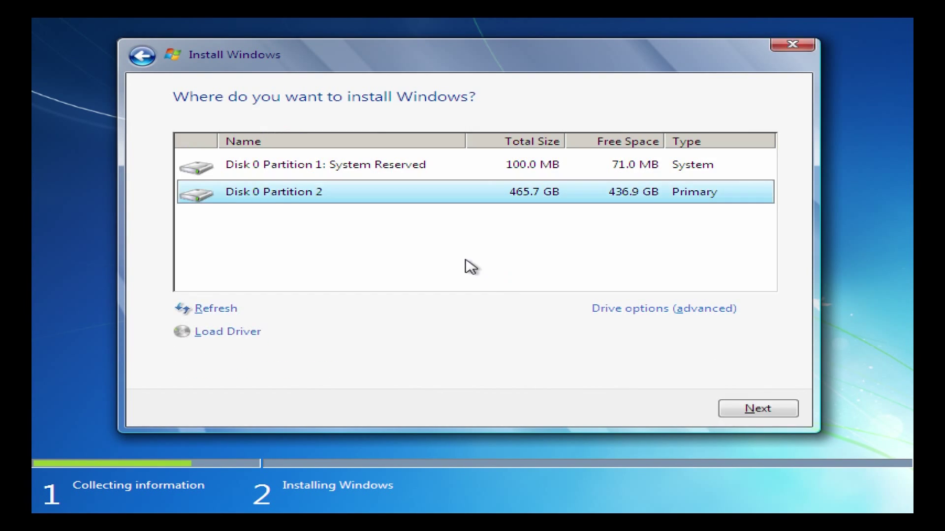
left_click(644, 314)
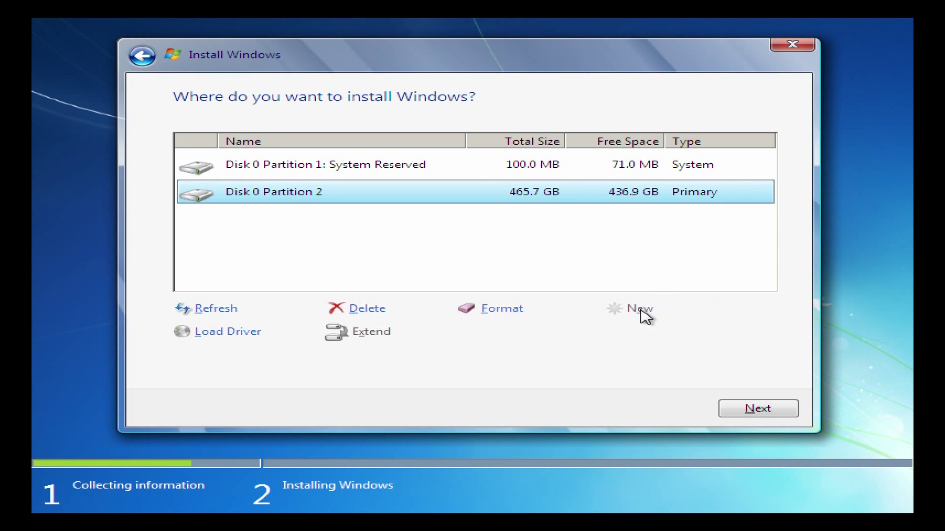
left_click(356, 312)
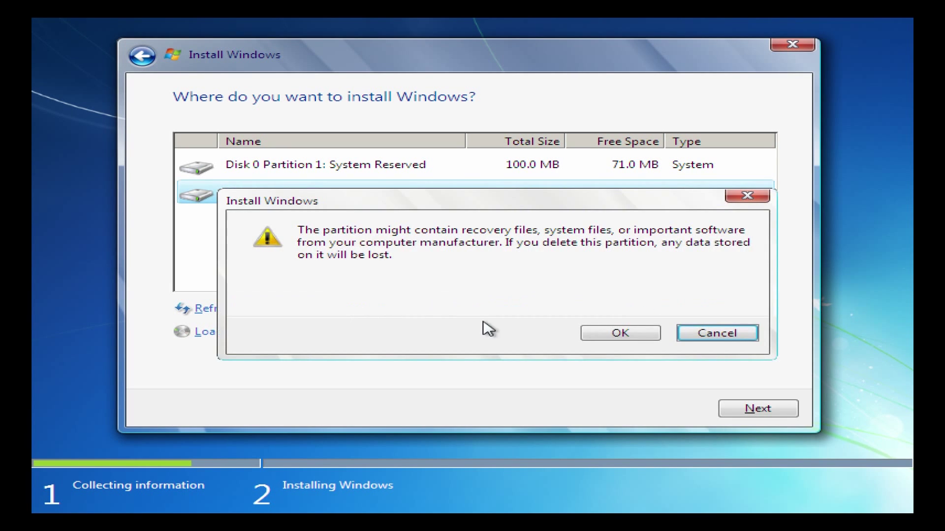
left_click(585, 334)
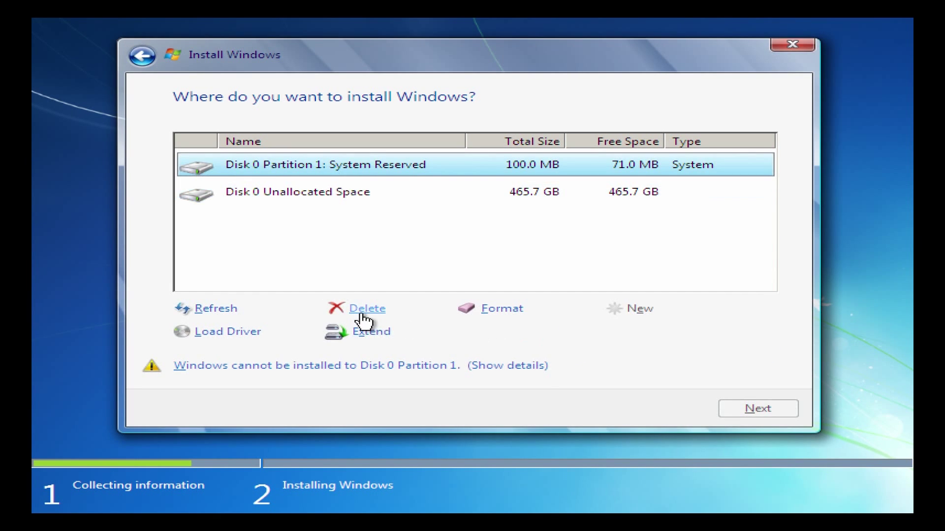
left_click(360, 314)
left_click(603, 332)
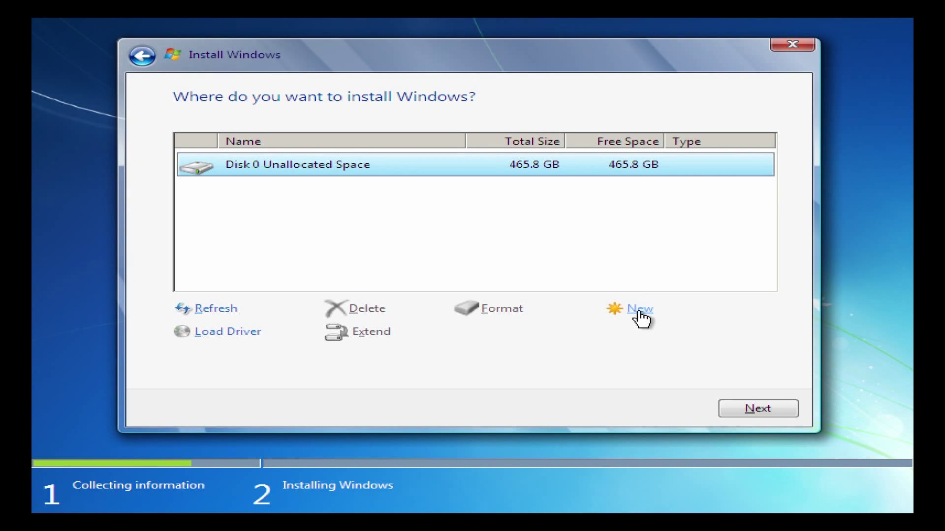
Create a new full-size 476938 MB partition and accept the extra system partitions notice
left_click(639, 311)
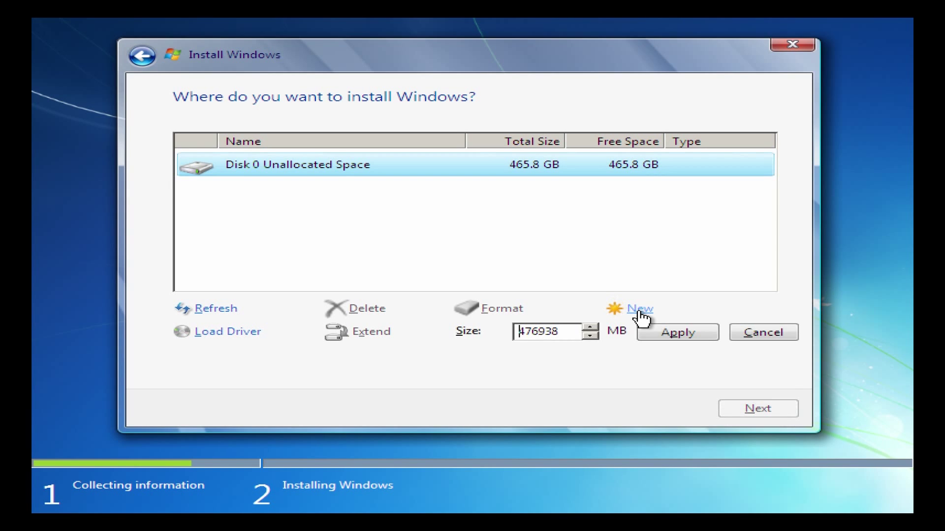
left_click(687, 335)
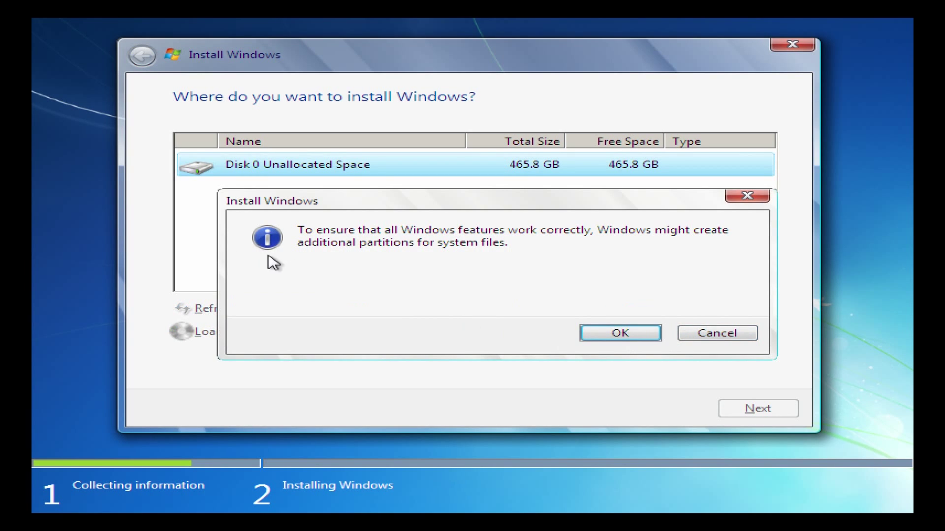
left_click(623, 335)
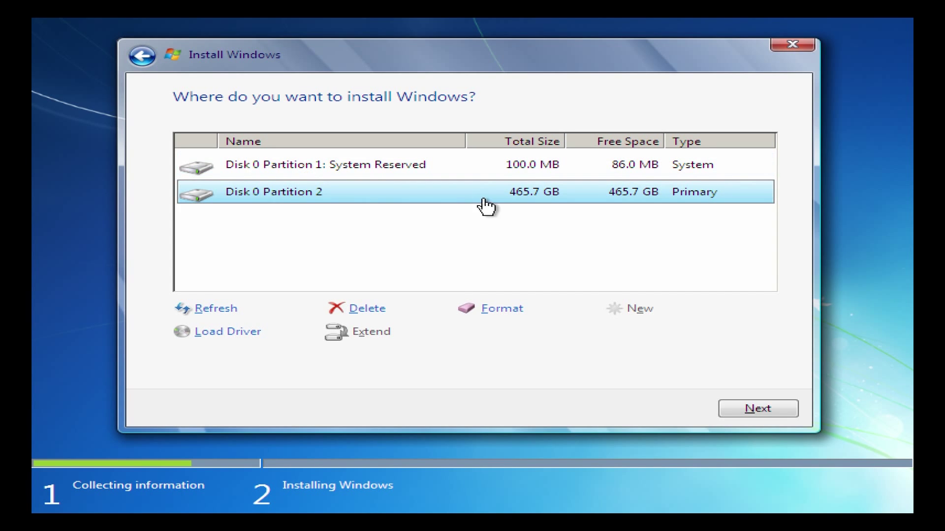
Install Windows onto Disk 0 Partition 2 and wait for the Set Up Windows page
left_click(787, 410)
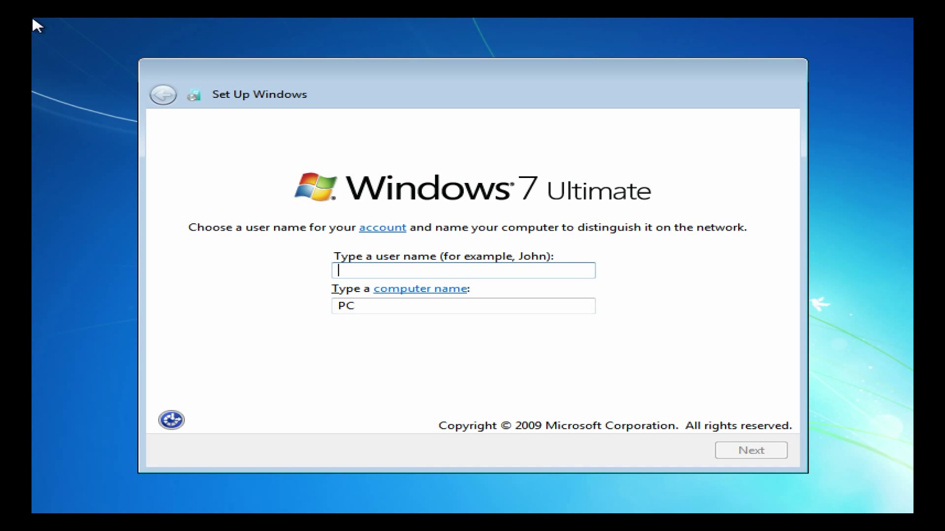
Create user 'AMD' without a password, and skip the product key with automatic activation off
type("AM")
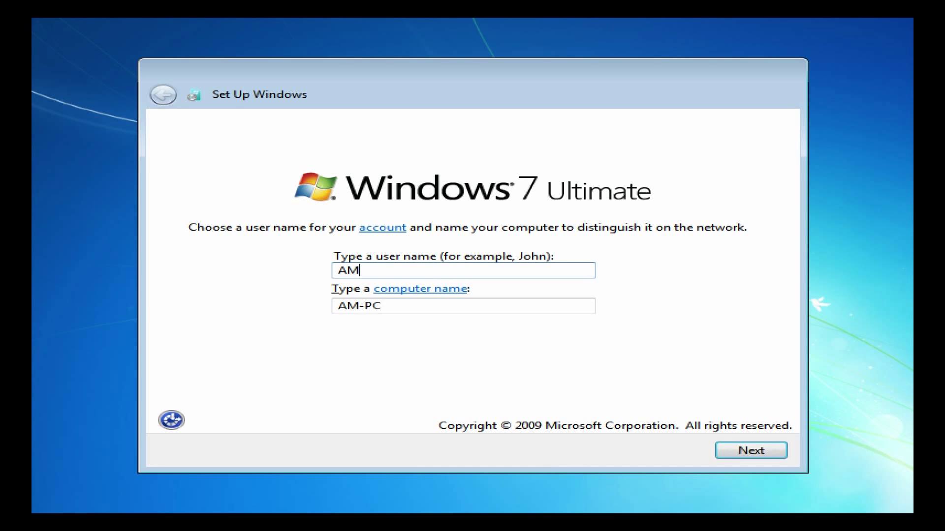
type("D")
left_click(747, 452)
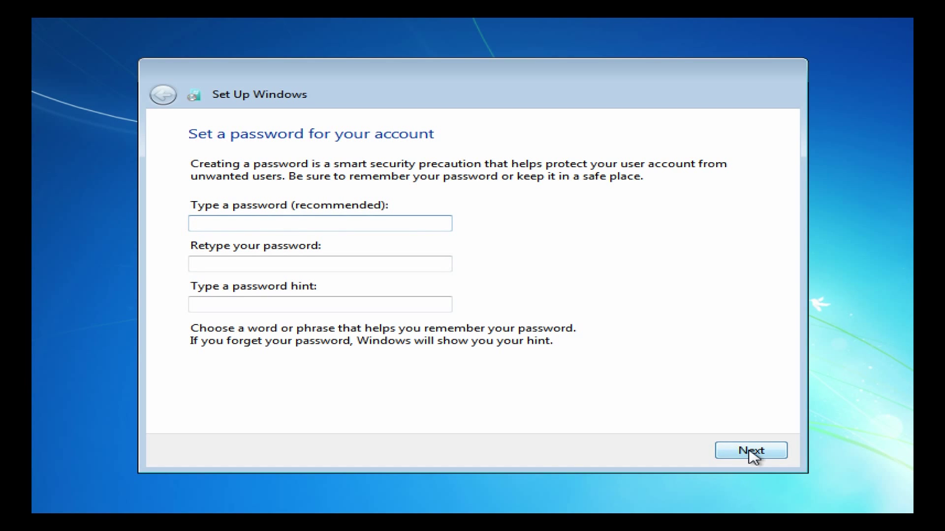
left_click(753, 451)
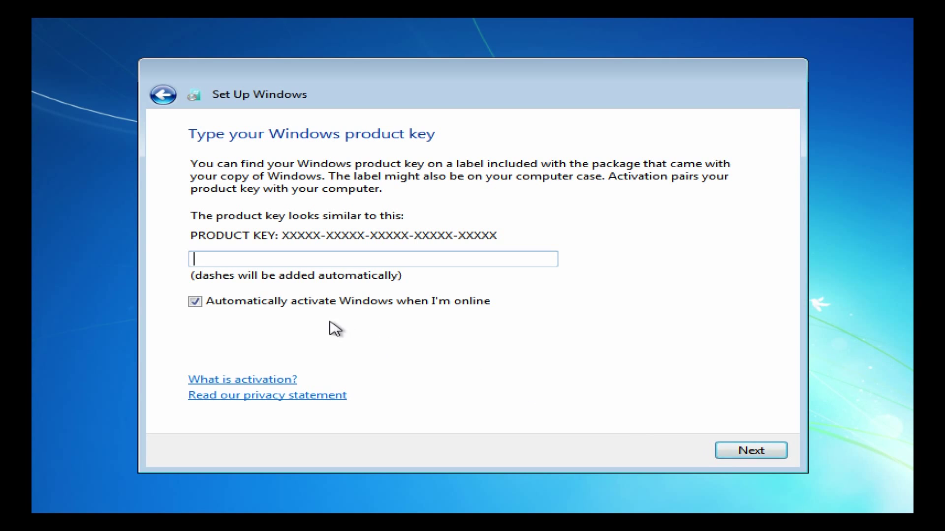
left_click(311, 303)
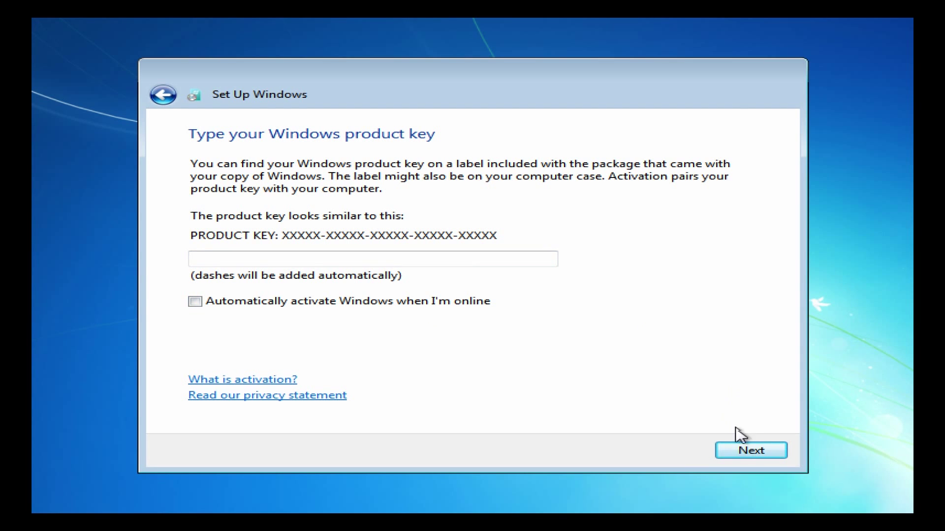
left_click(746, 451)
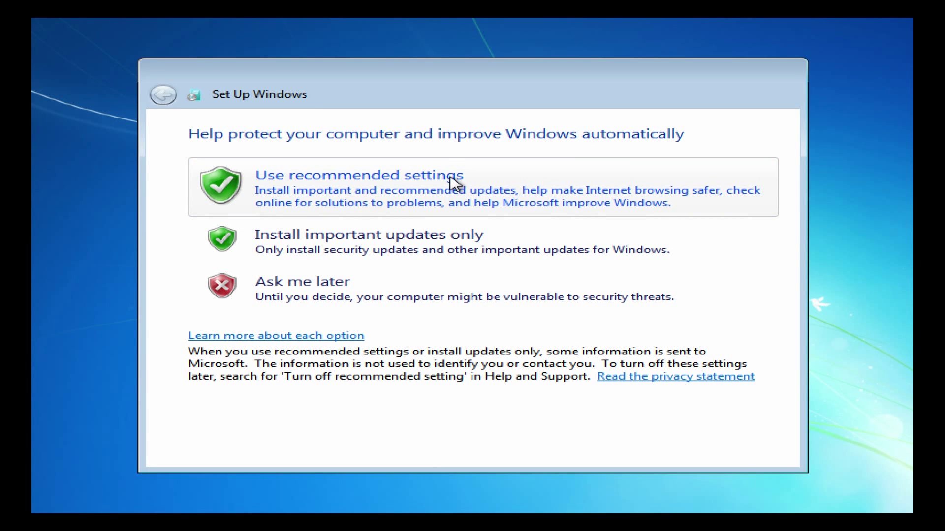
Choose recommended update settings, set the clock hour to 8, and finish setup
left_click(522, 191)
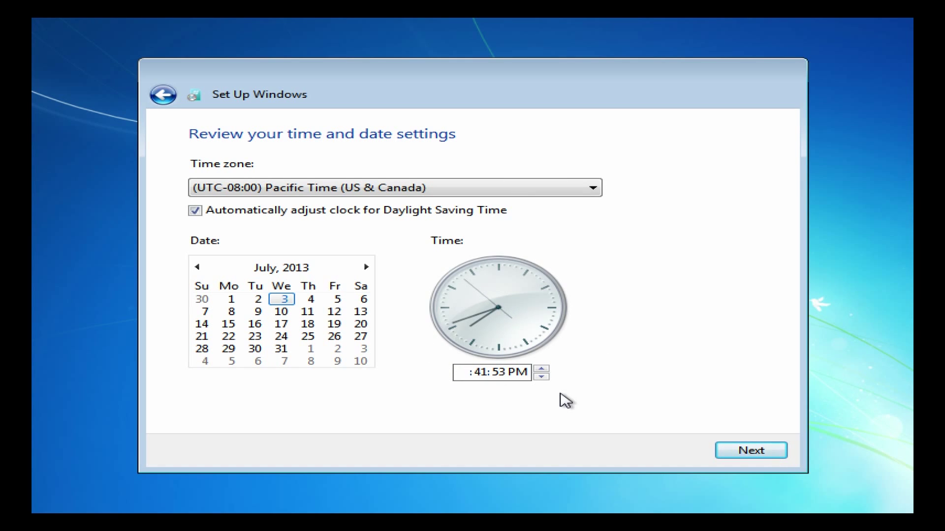
type("8")
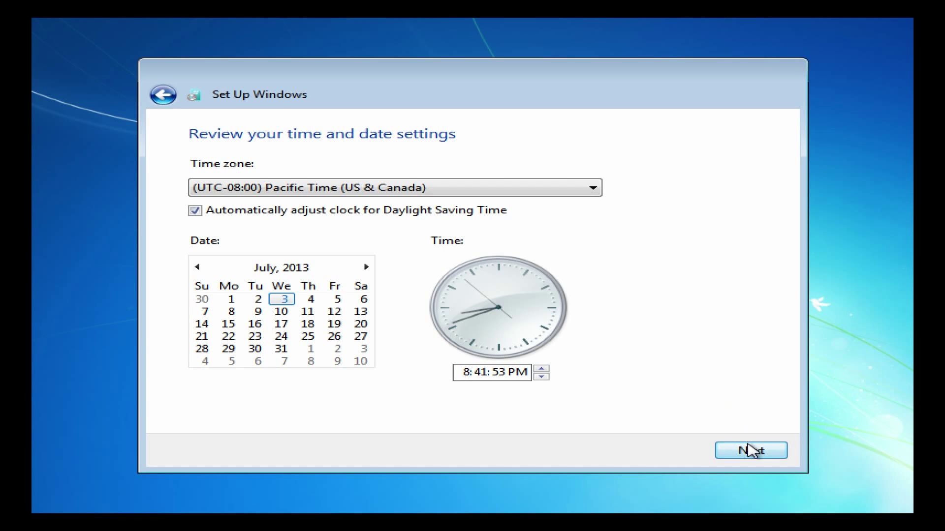
left_click(749, 459)
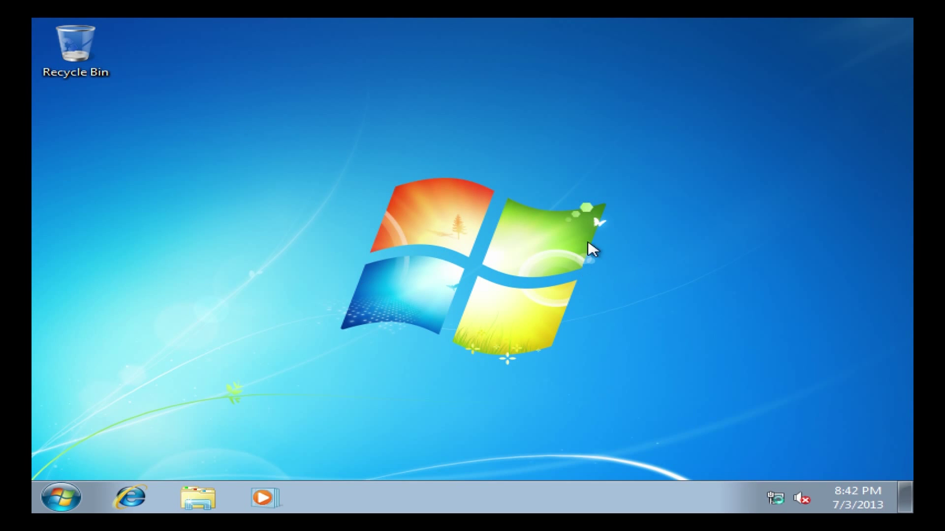
Open Computer and browse Local Disk (C:) into the Users and Public folders
left_click(194, 500)
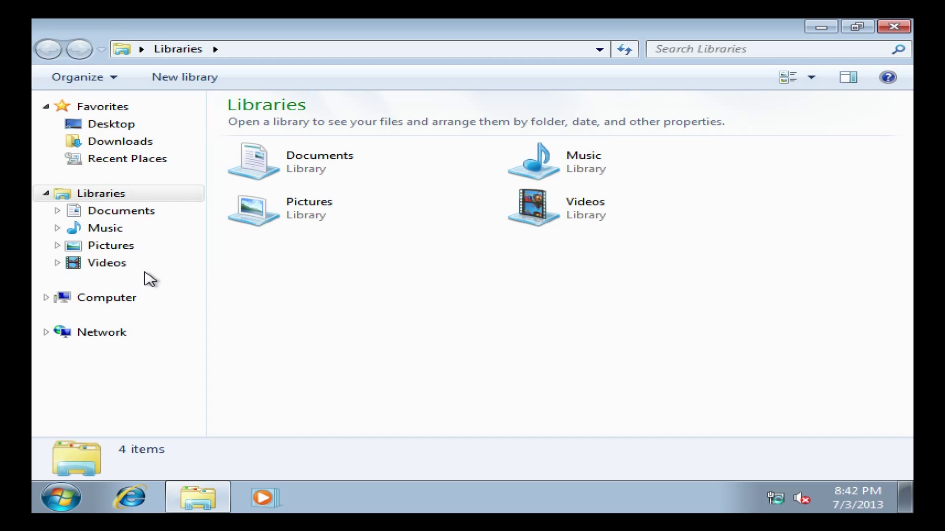
left_click(112, 301)
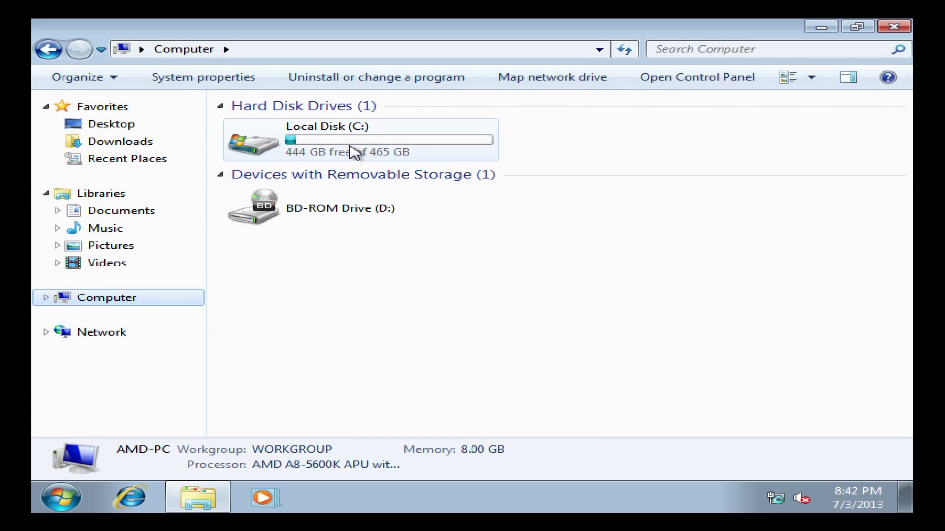
double_click(359, 152)
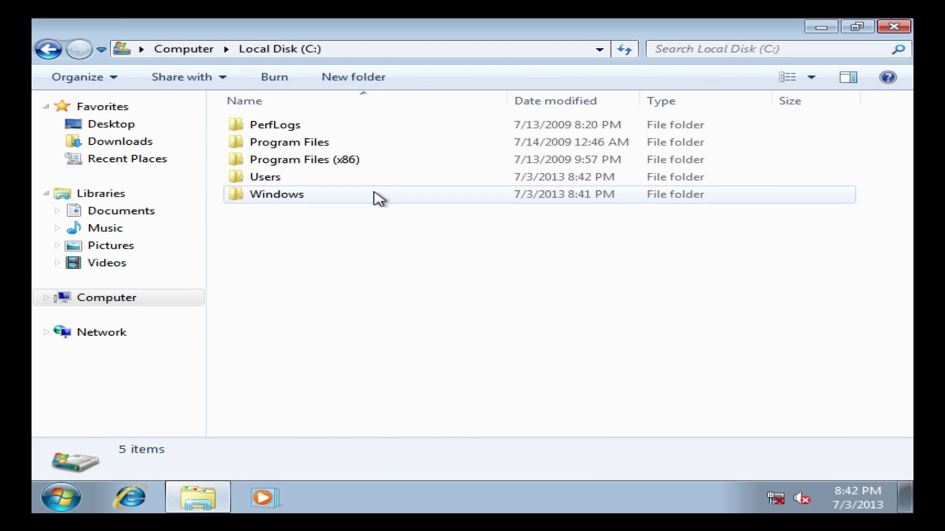
double_click(318, 182)
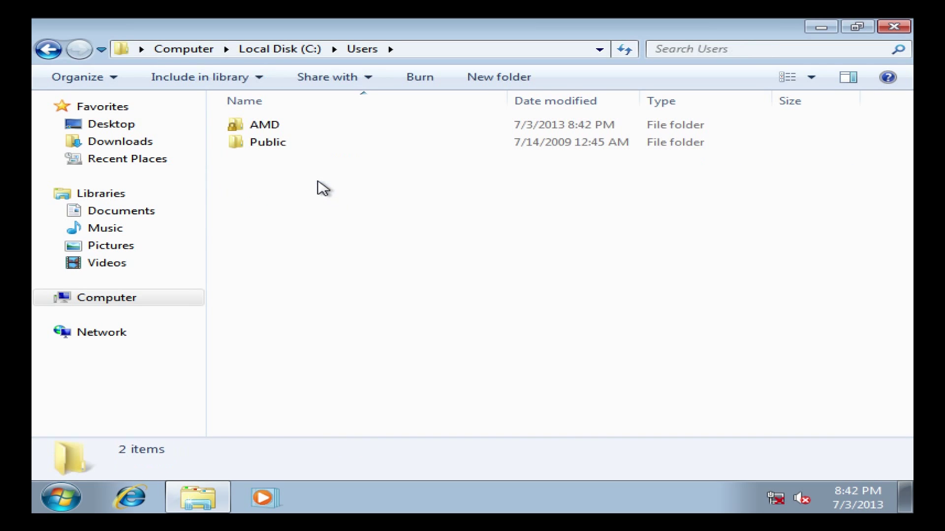
left_click(275, 146)
double_click(277, 143)
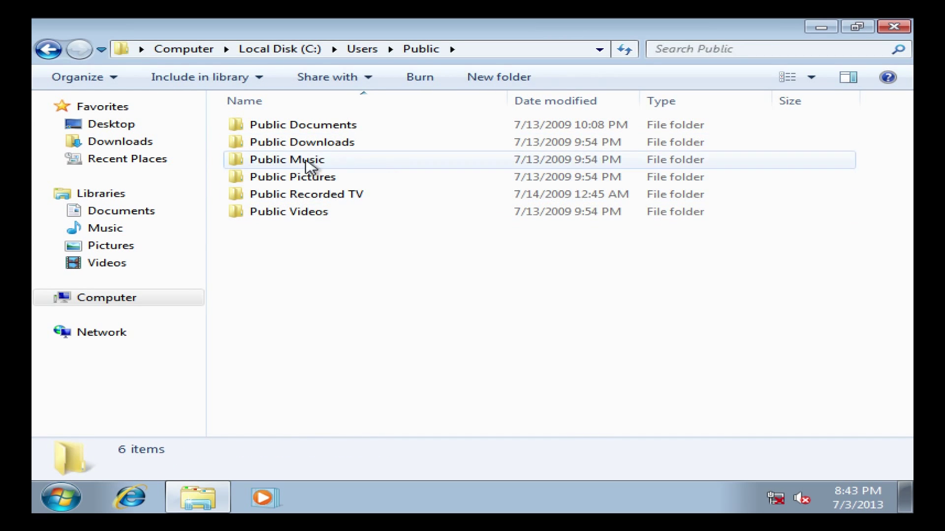
Go back up to the Computer drive list and close the Explorer window
left_click(48, 49)
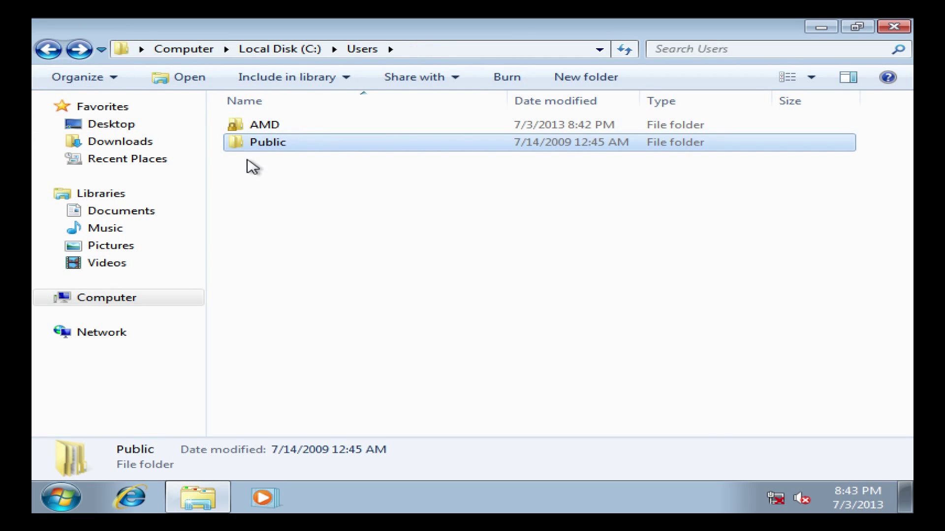
double_click(259, 146)
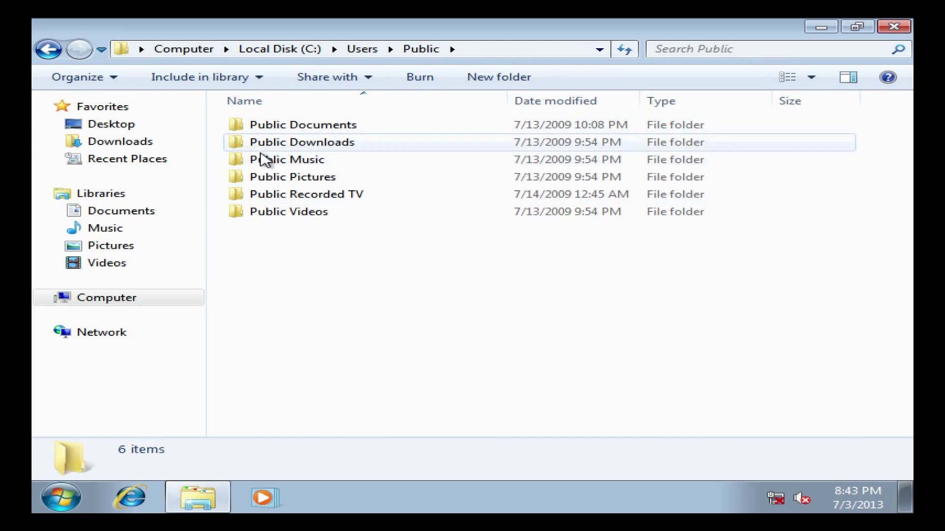
left_click(48, 53)
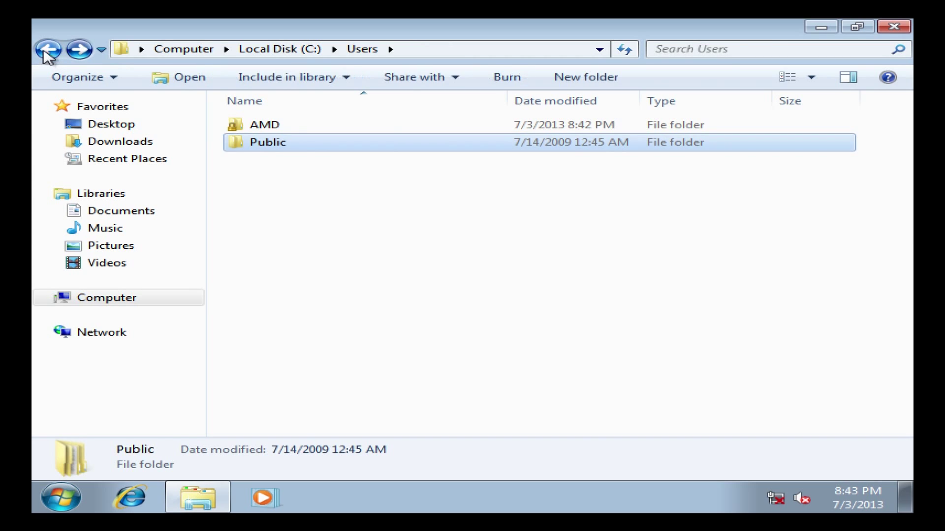
left_click(48, 54)
left_click(47, 55)
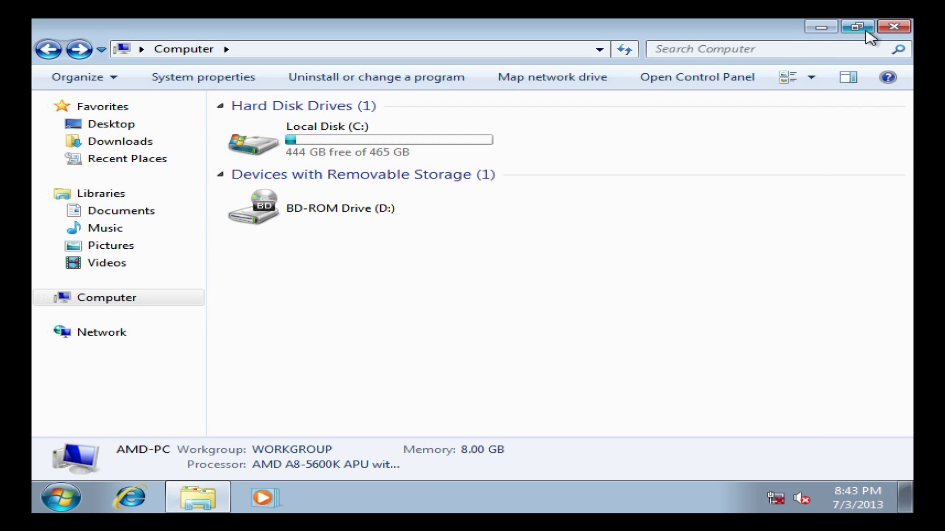
left_click(894, 27)
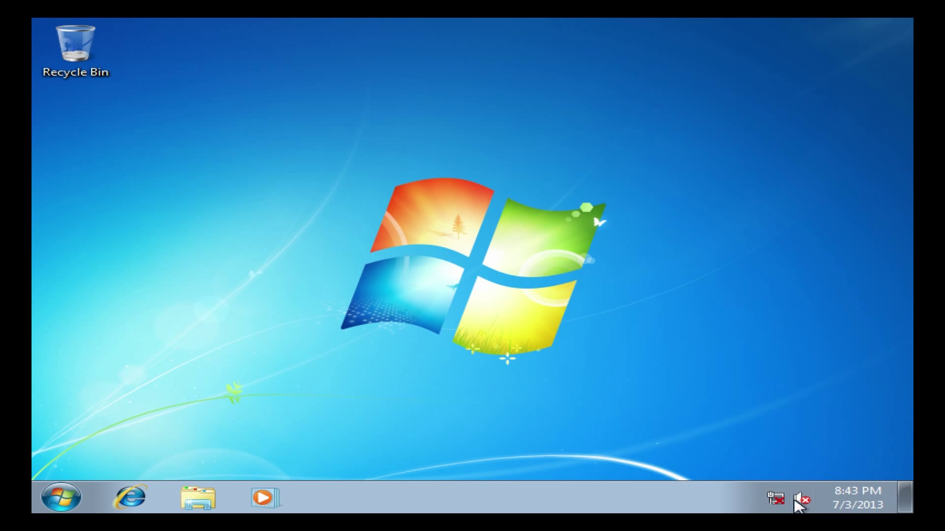
Wait for AutoPlay to appear for the MSI disc in BD-ROM Drive (D:)
mouse_move(779, 498)
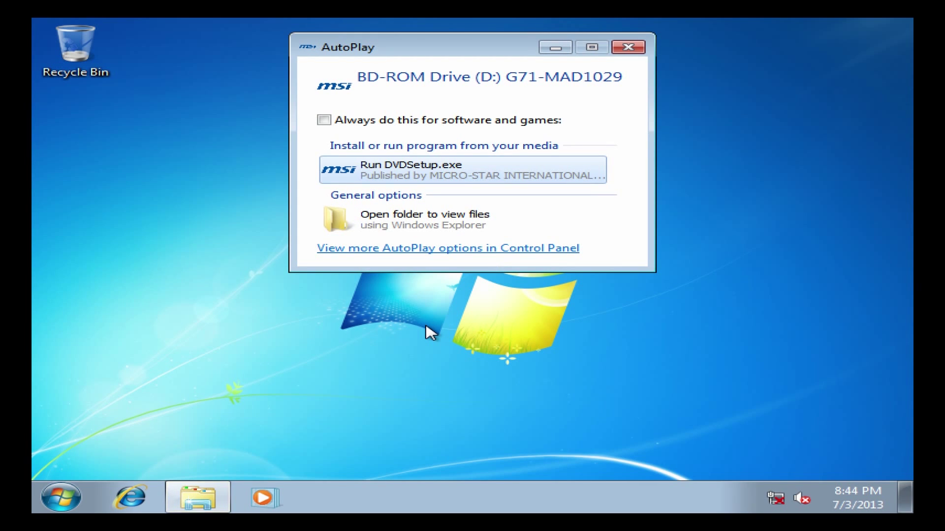
Run DVDSetup.exe from AutoPlay and approve the User Account Control prompt
left_click(398, 167)
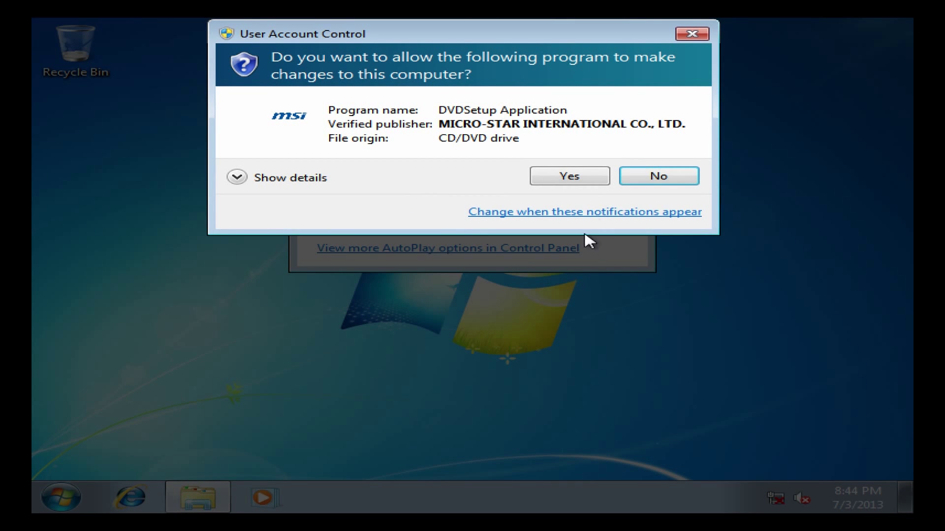
left_click(579, 180)
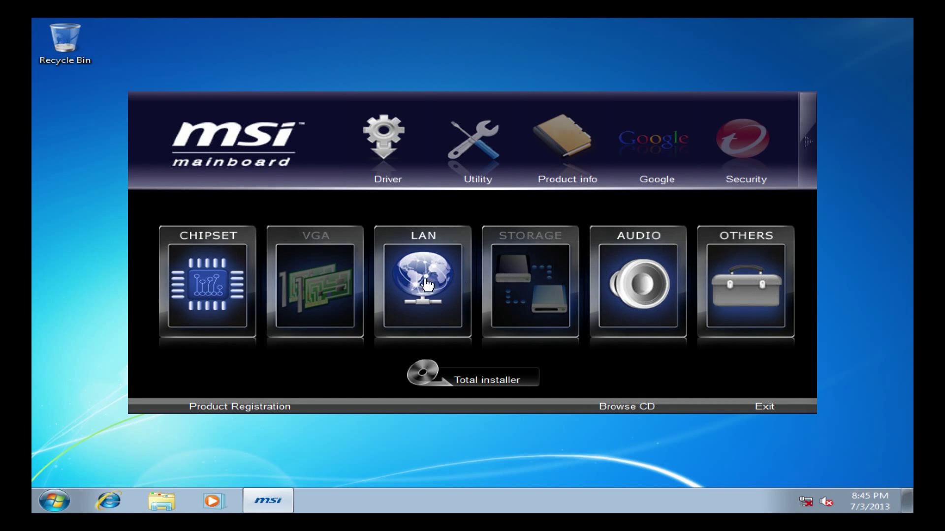
Open the LAN category to list the Realtek PCIE Network Drivers
left_click(432, 299)
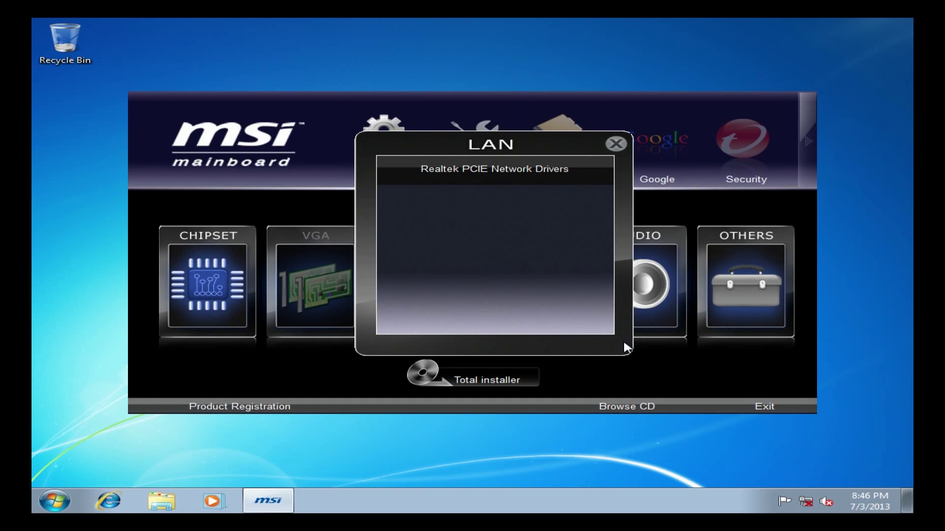
Install the Realtek PCIE Network Drivers (Ethernet controller) through the InstallShield Wizard
left_click(507, 178)
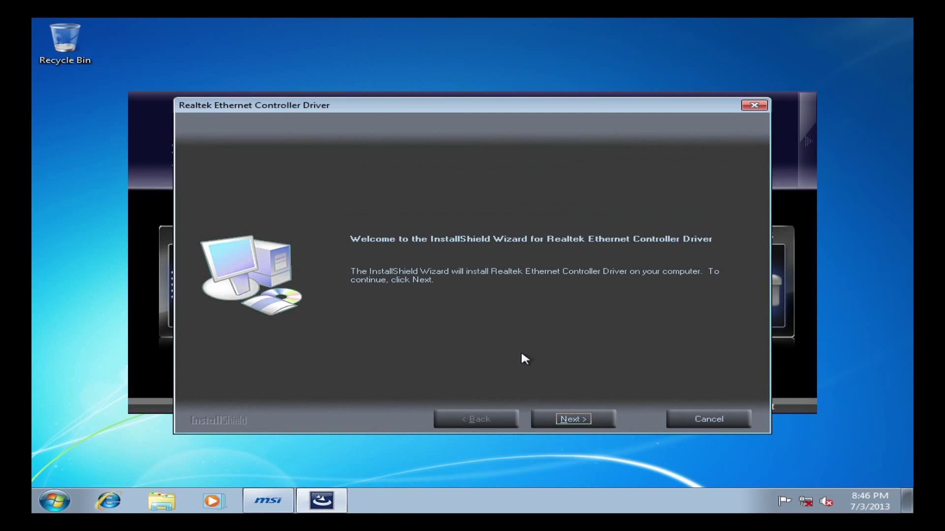
left_click(582, 417)
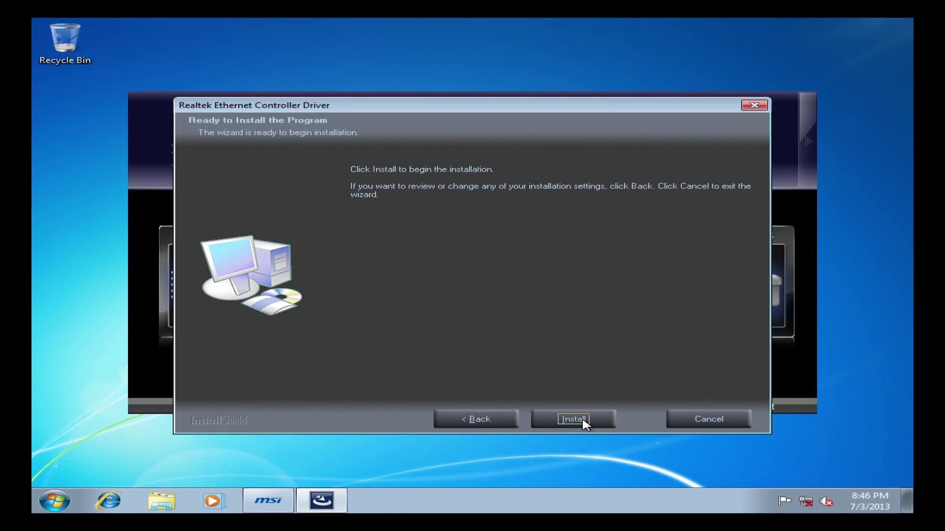
left_click(583, 421)
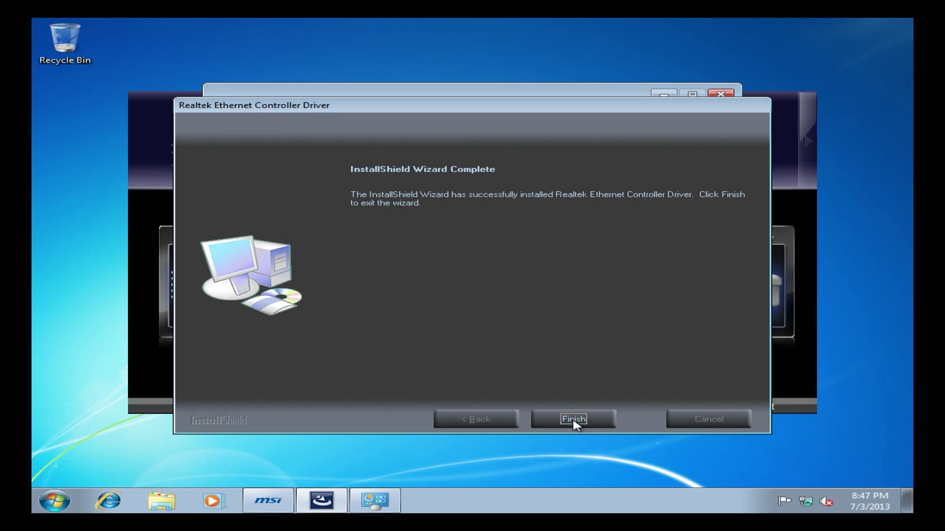
Close the finished installer, choose Home network, and untick sharing of printers, pictures, music and videos
left_click(575, 420)
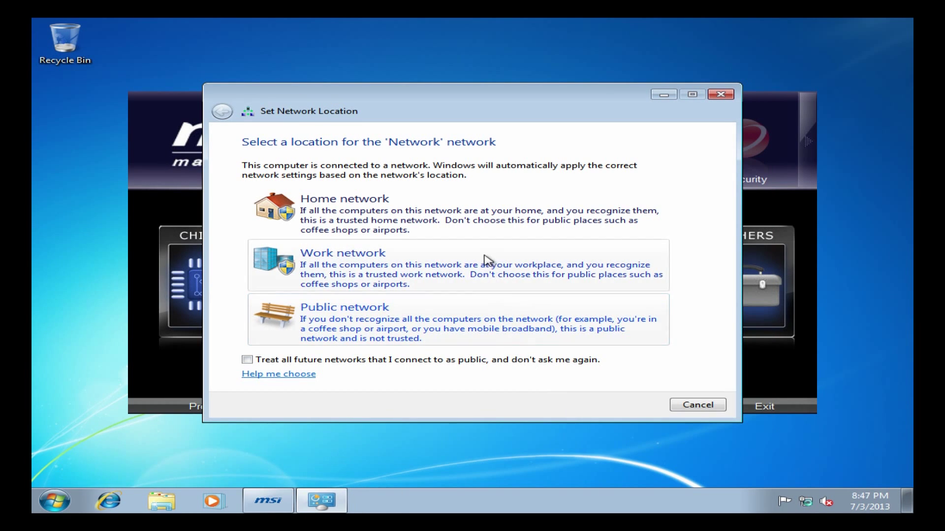
left_click(485, 213)
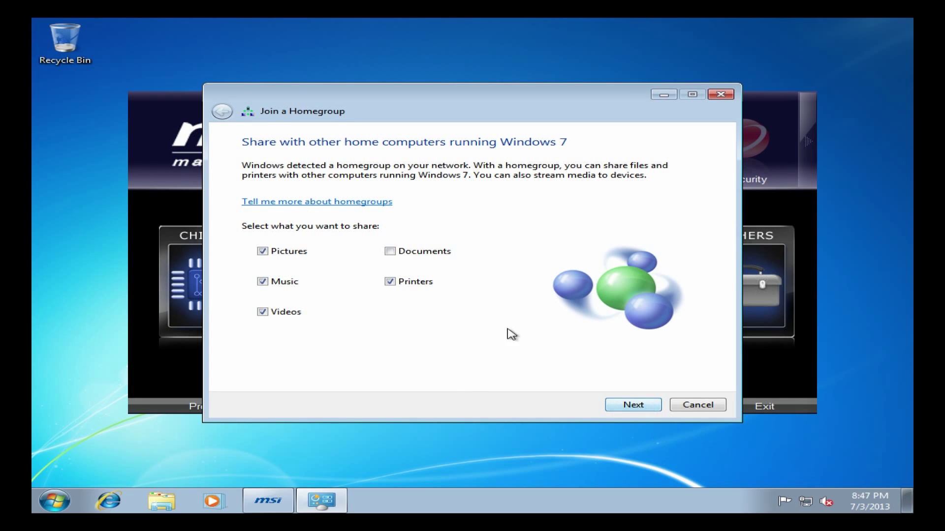
left_click(413, 282)
left_click(291, 253)
left_click(279, 283)
left_click(281, 317)
Skip joining the homegroup, then close the LAN driver list and exit the MSI mainboard utility
left_click(656, 410)
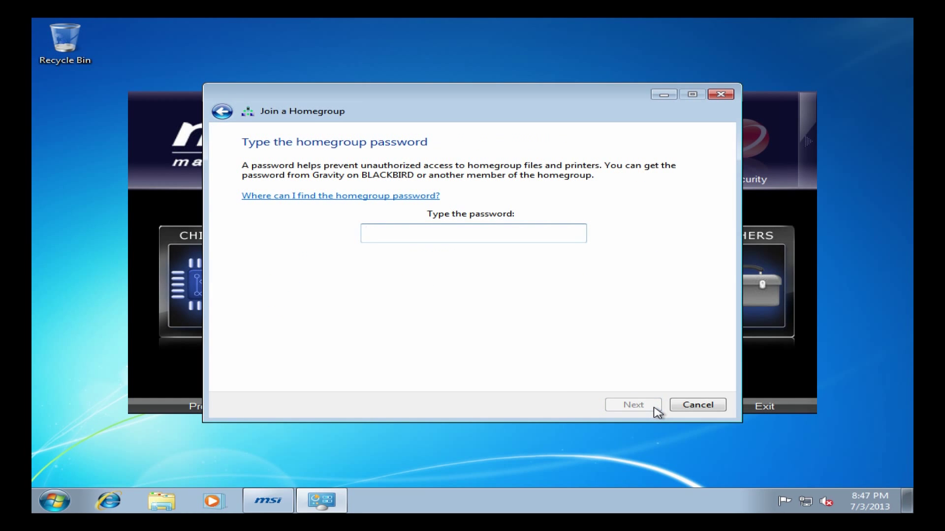
left_click(688, 404)
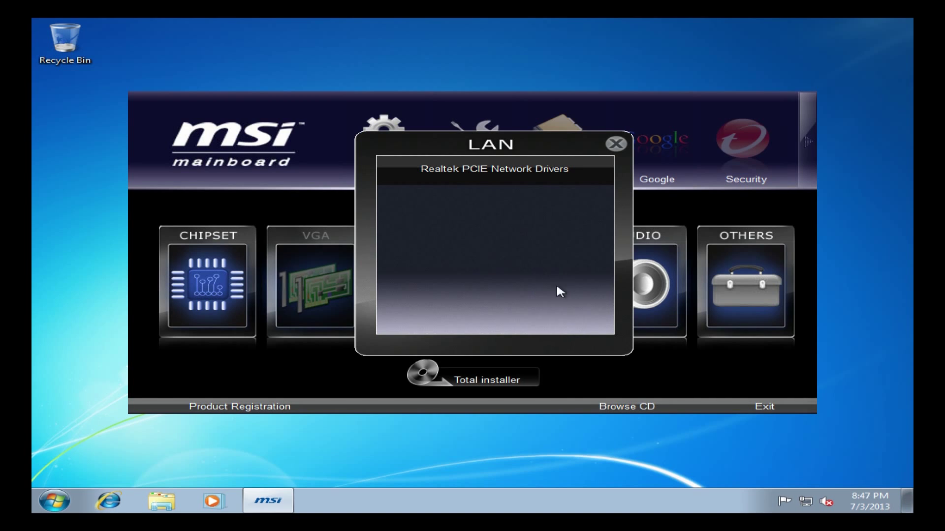
left_click(621, 145)
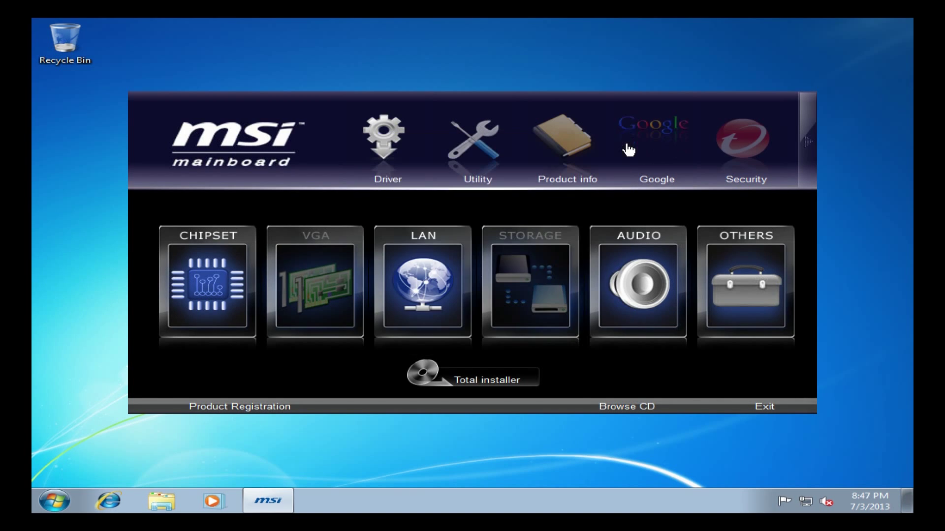
left_click(763, 407)
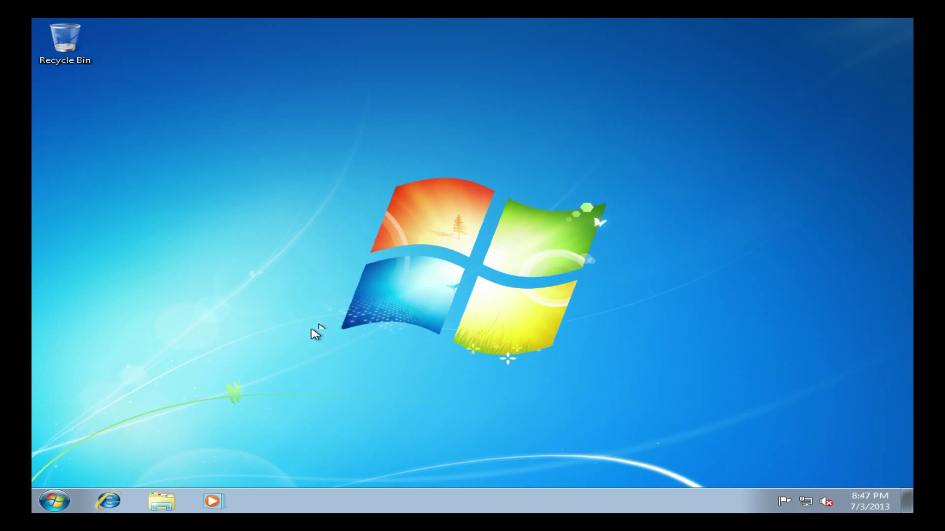
Launch Windows Update from All Programs and follow 'Get updates for other Microsoft products'
left_click(55, 511)
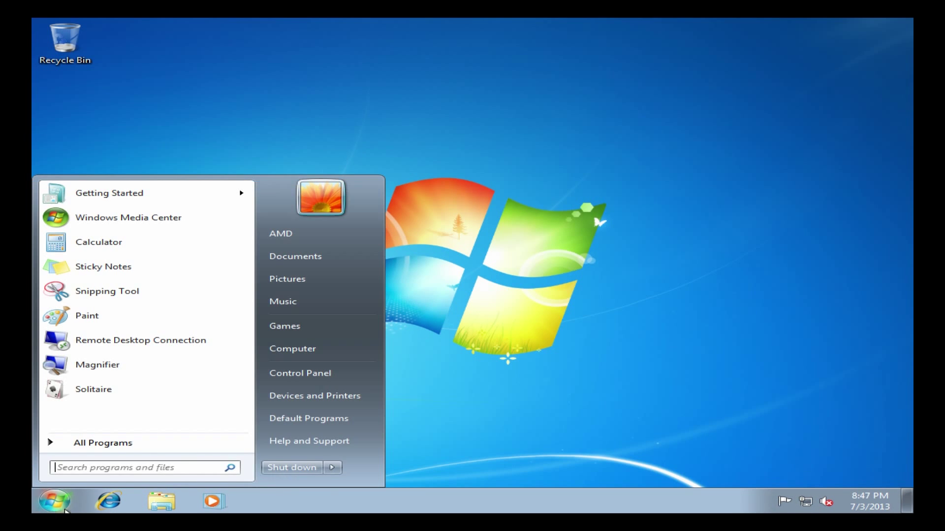
left_click(172, 445)
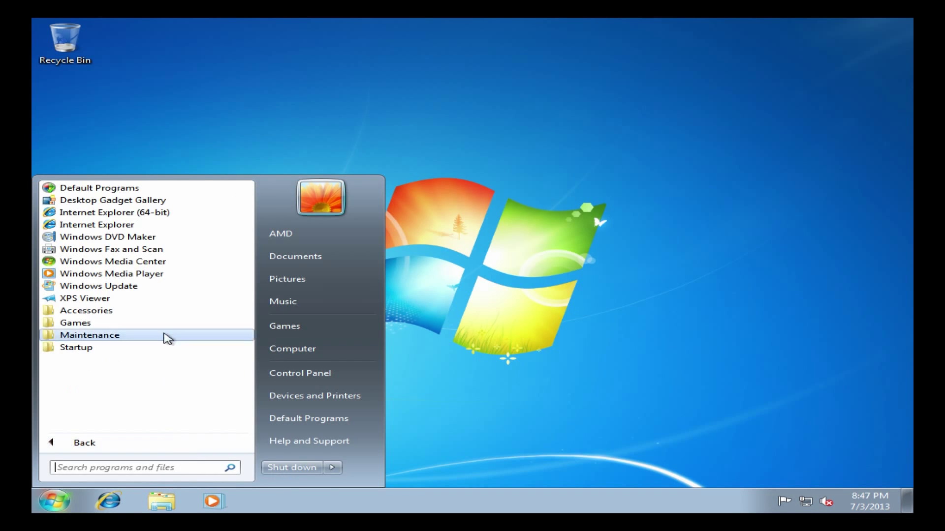
left_click(166, 290)
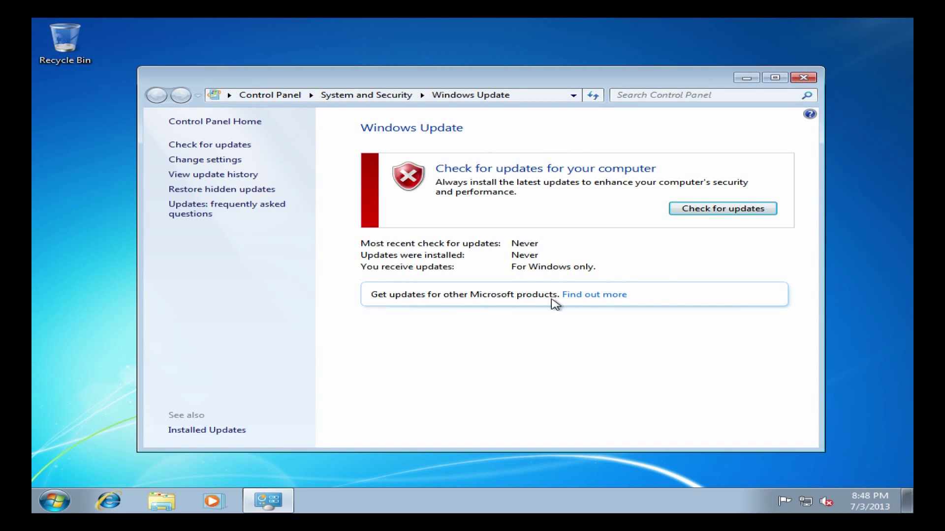
left_click(599, 301)
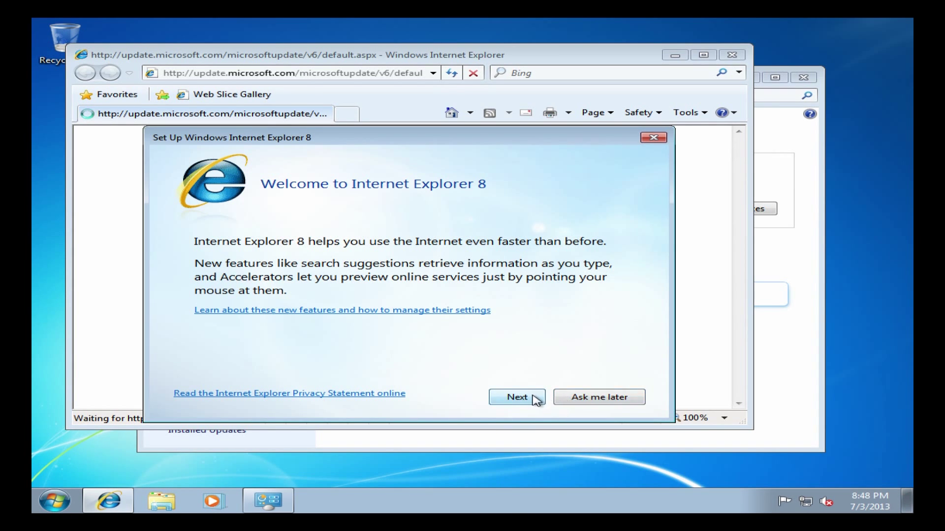
Complete the IE8 first-run setup with Suggested Sites off and express settings
left_click(531, 397)
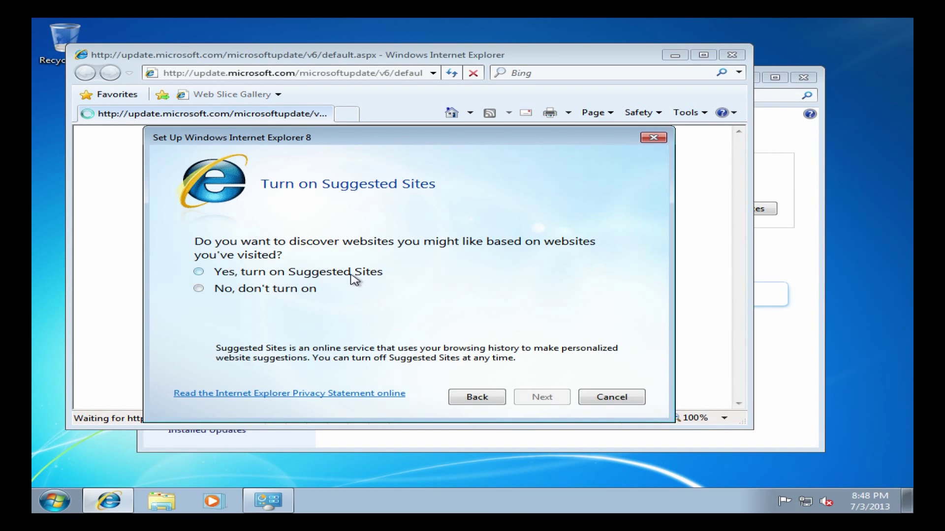
left_click(294, 291)
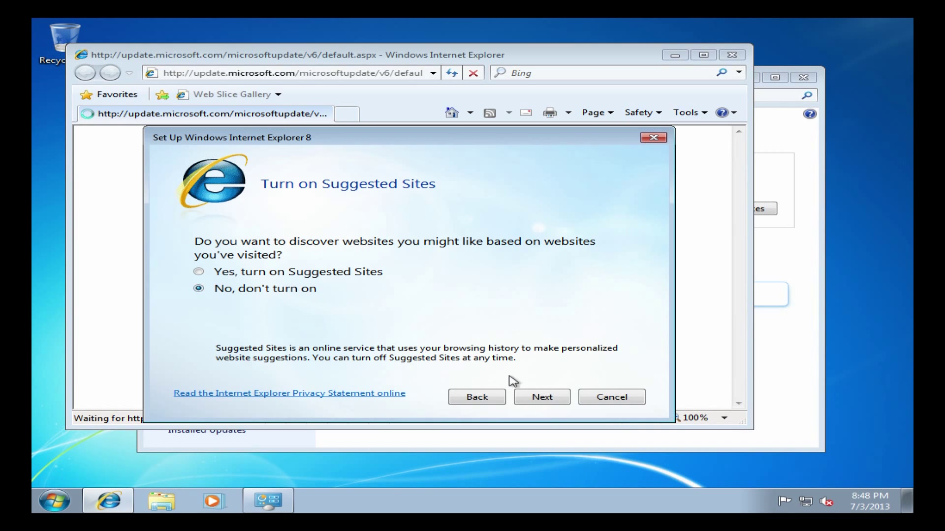
left_click(555, 397)
left_click(285, 259)
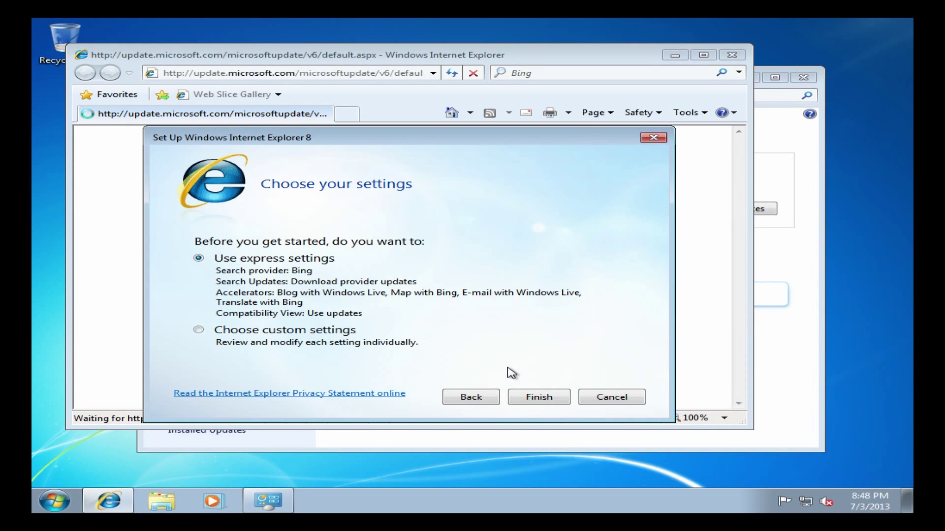
left_click(540, 396)
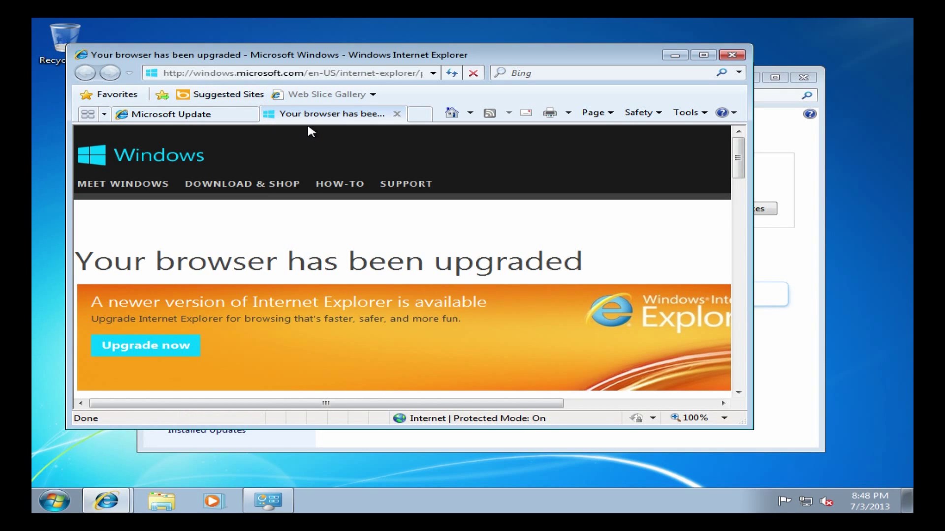
Close the upgrade notice, agree to the Microsoft Update terms, and install it with UAC approval
left_click(396, 113)
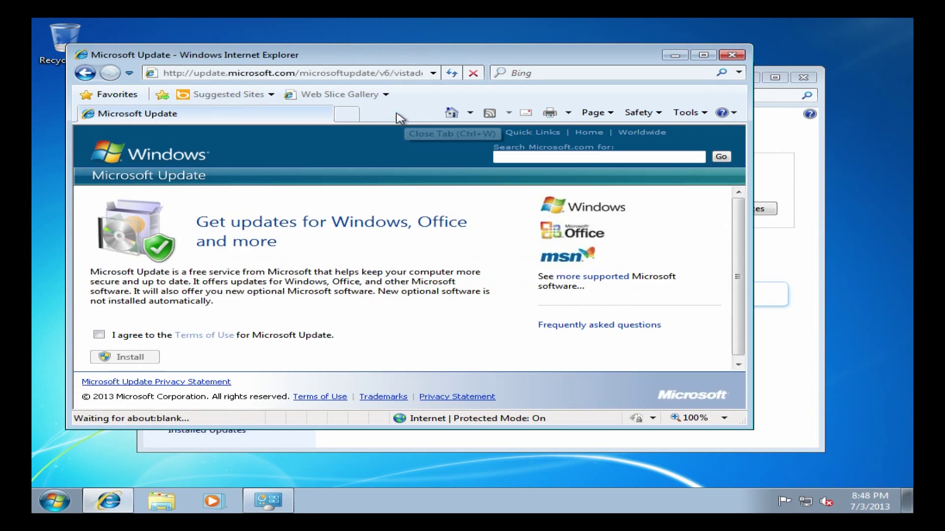
left_click(99, 335)
left_click(129, 362)
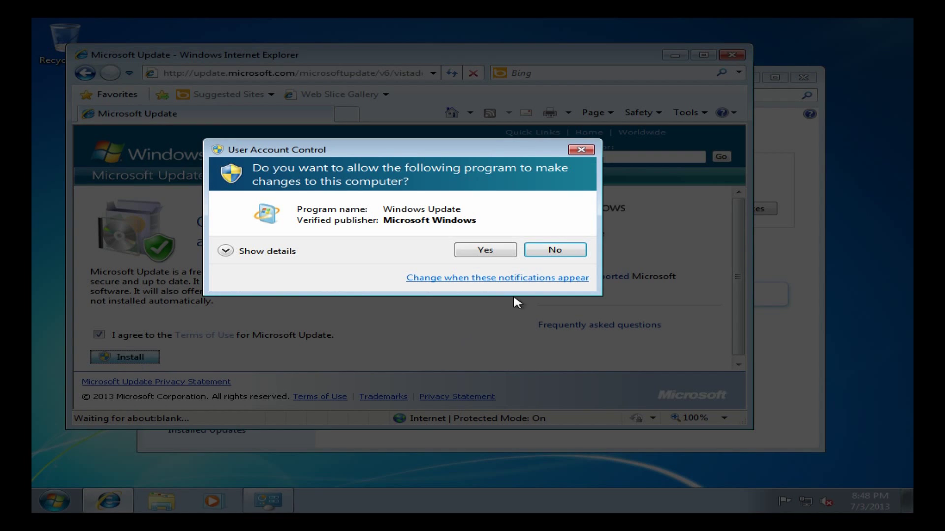
left_click(483, 253)
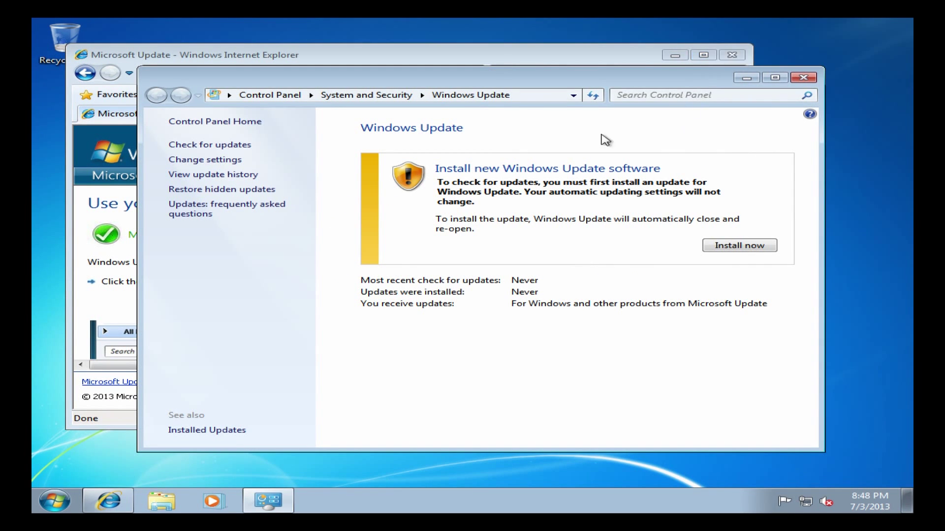
Install the new Windows Update software, close Internet Explorer, and bring up the All Programs list
left_click(734, 250)
left_click(732, 55)
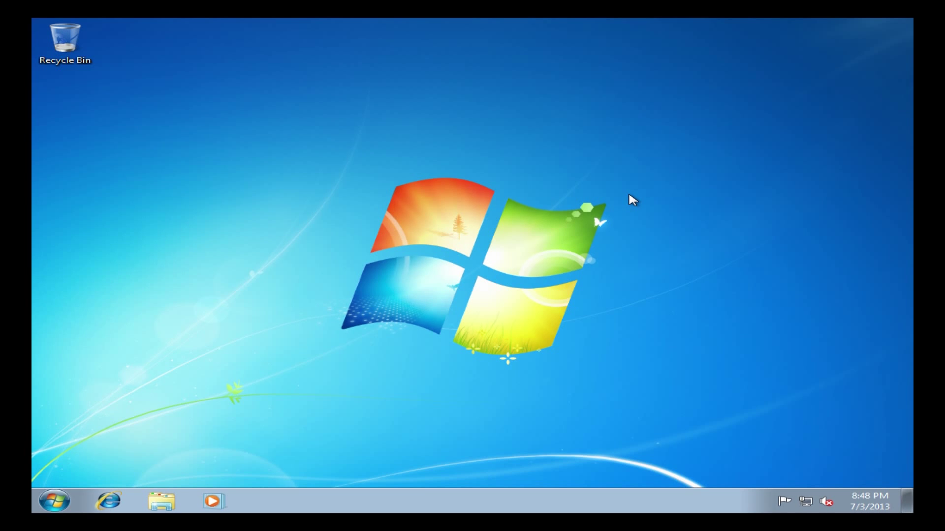
left_click(49, 505)
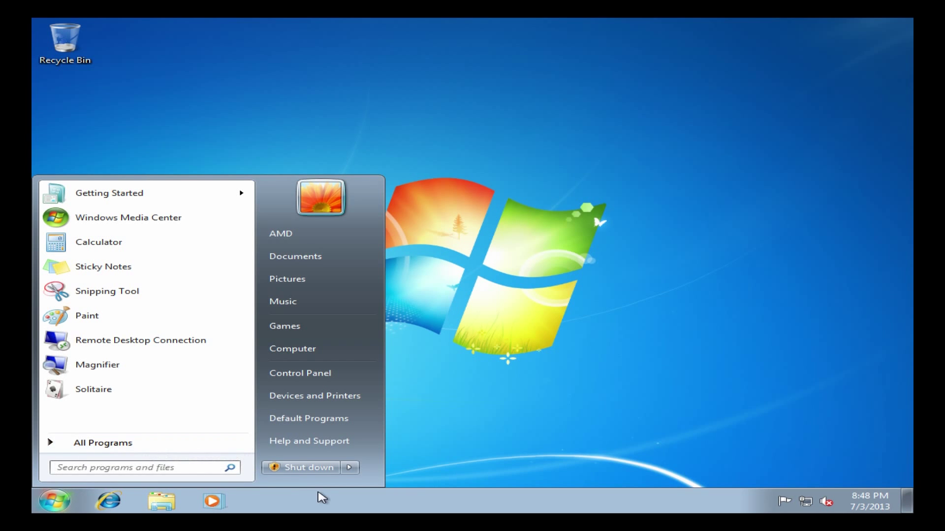
left_click(179, 447)
Relaunch Windows Update, let the check finish, and open the 40 optional updates list
left_click(152, 288)
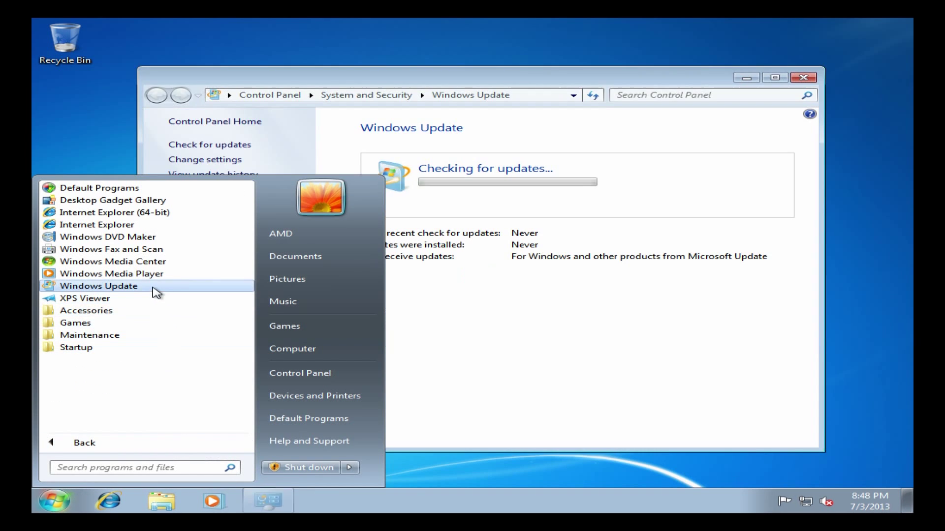
left_click(579, 80)
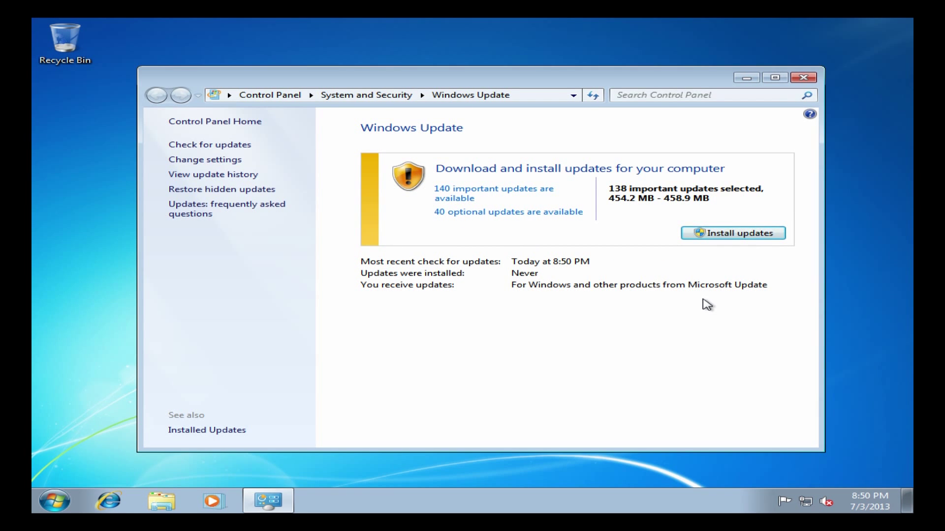
left_click(502, 212)
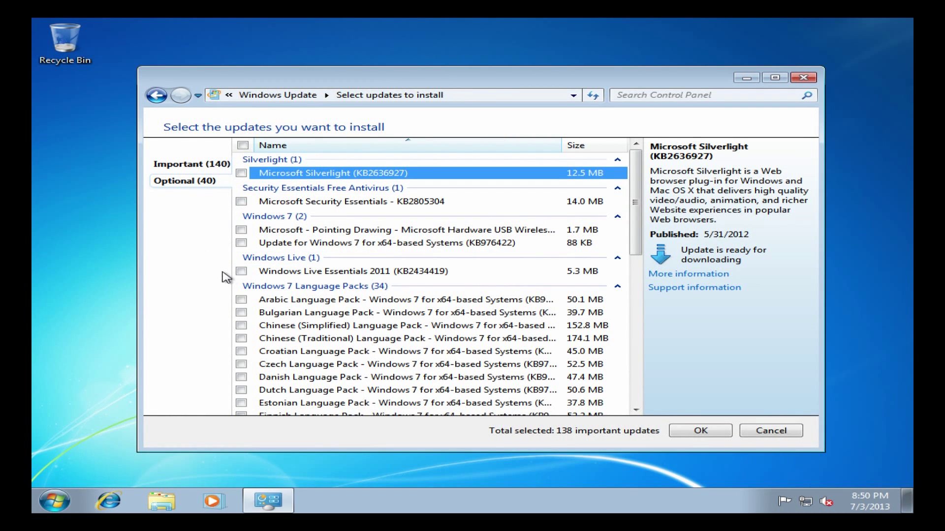
Select the Arabic Language Pack through Bing Desktop v1.3 and hide those updates
left_click(298, 301)
scroll(426, 375, "down", 9)
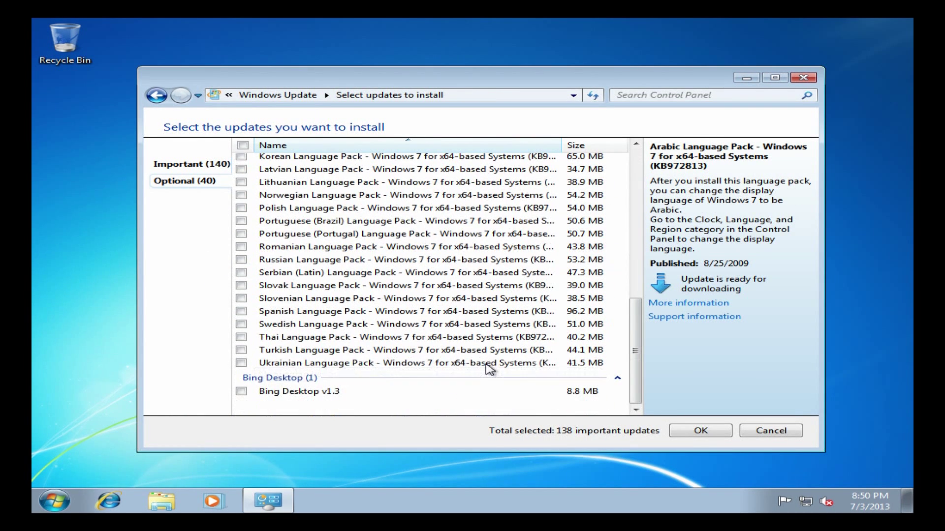
left_click(459, 392, "shift")
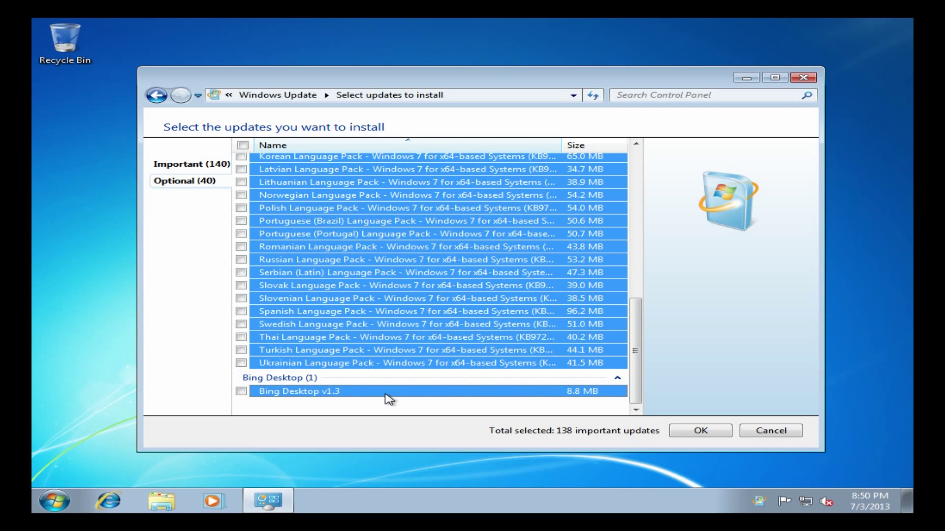
right_click(363, 301)
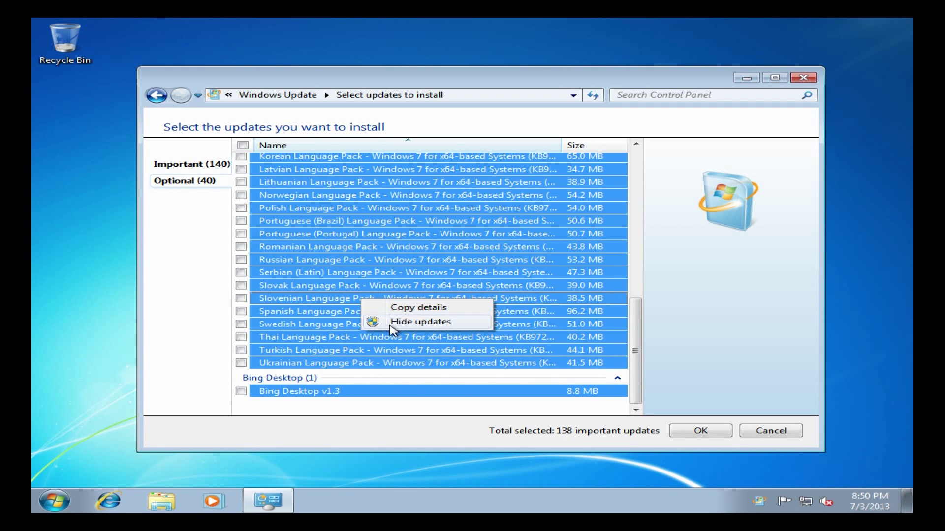
left_click(390, 326)
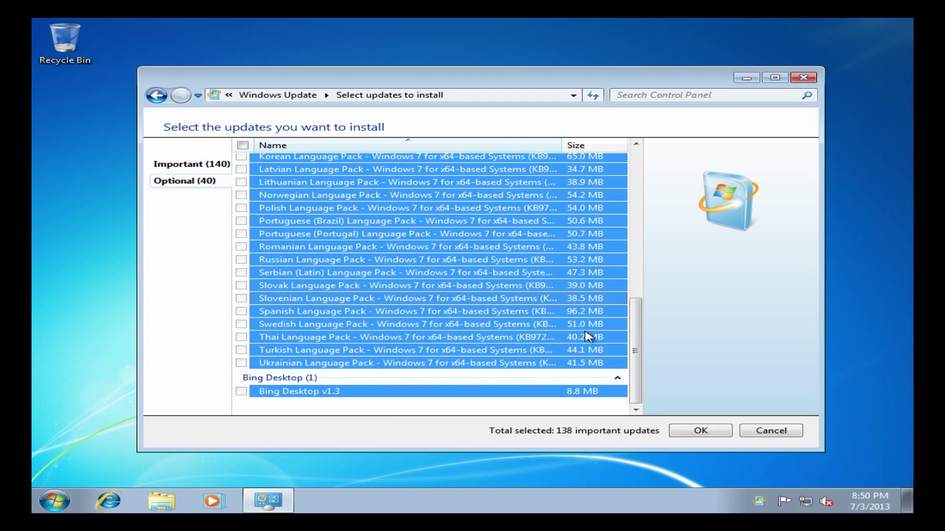
left_click(173, 169)
Tick Pointing Drawing mouse software and Microsoft Security Essentials, leaving Windows Live Essentials and Silverlight unticked
left_click(171, 182)
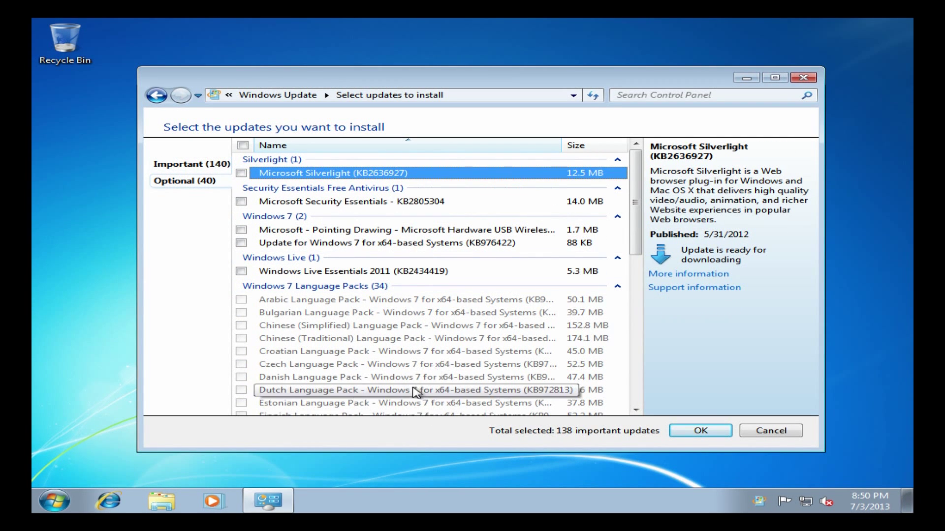
left_click(242, 272)
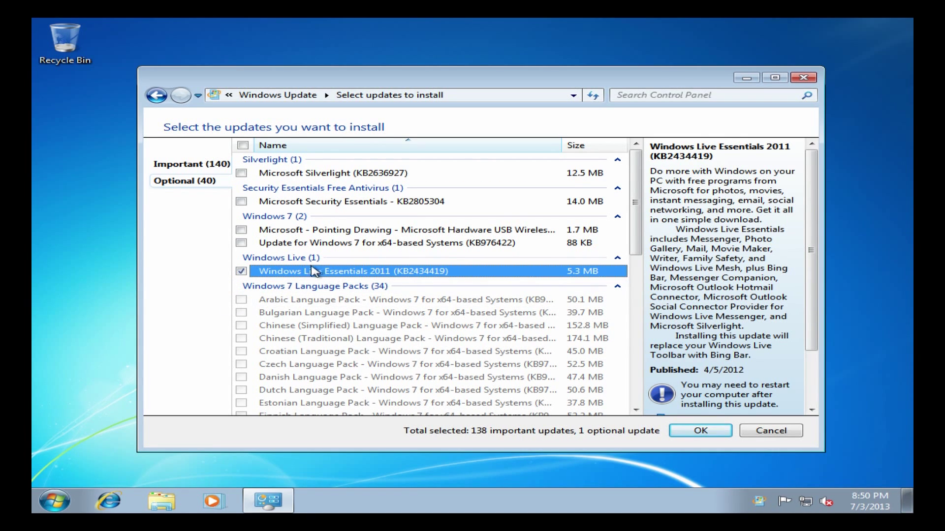
left_click(340, 232)
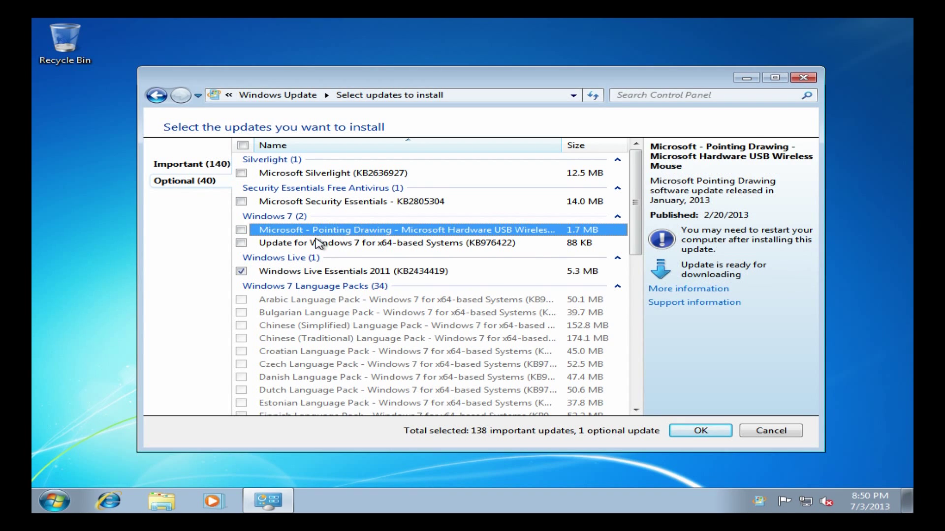
left_click(242, 230)
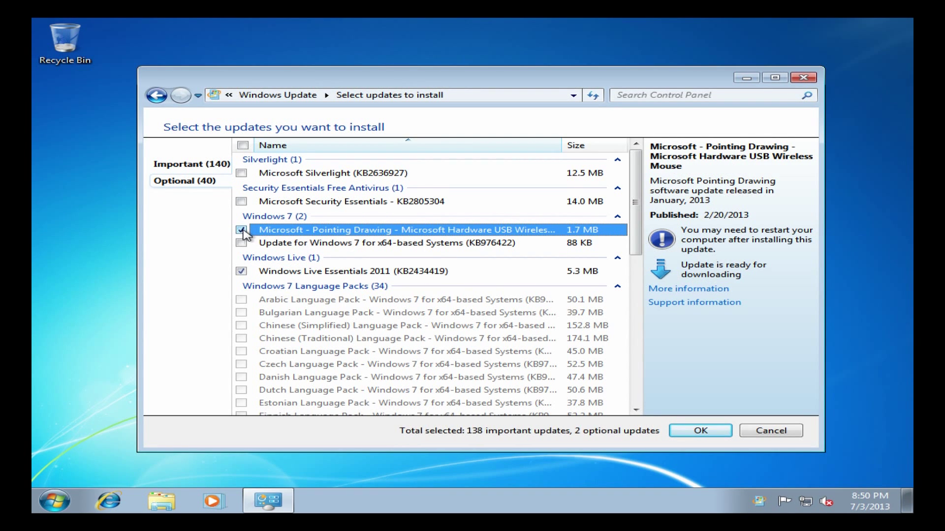
left_click(241, 271)
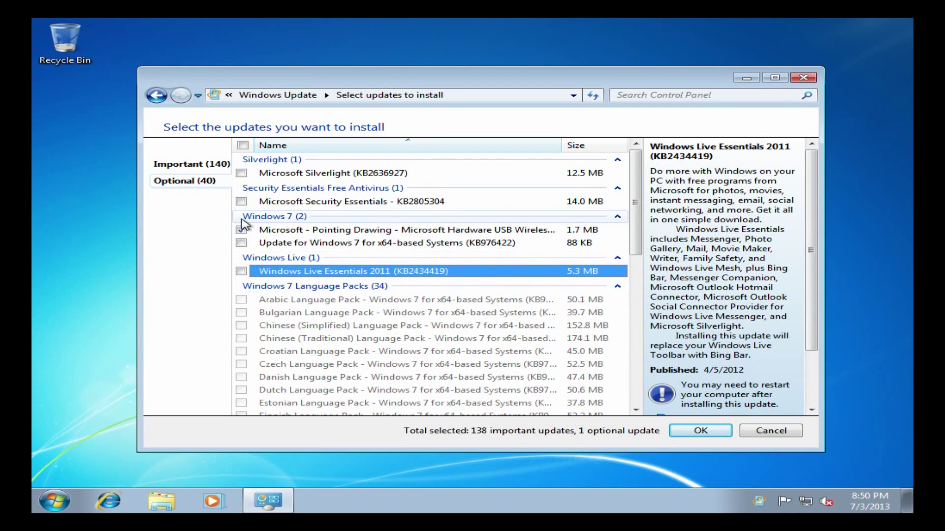
left_click(242, 202)
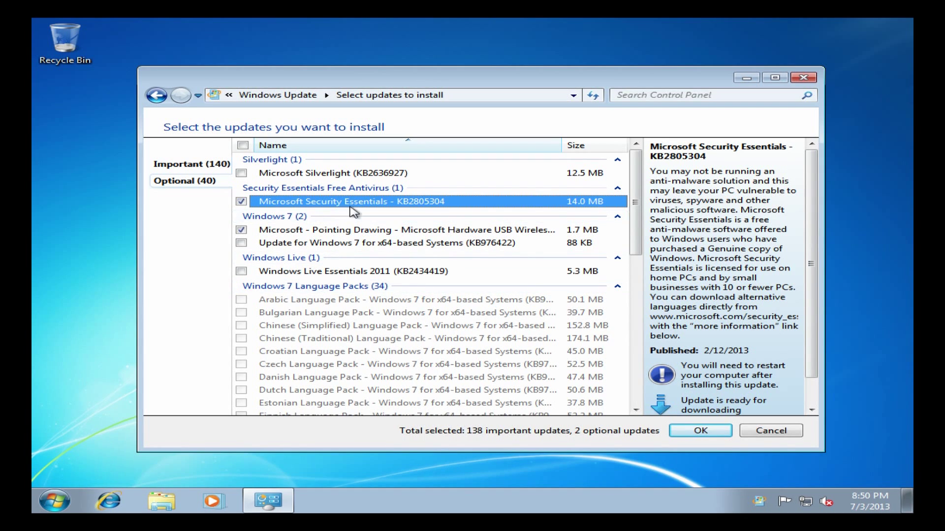
left_click(241, 173)
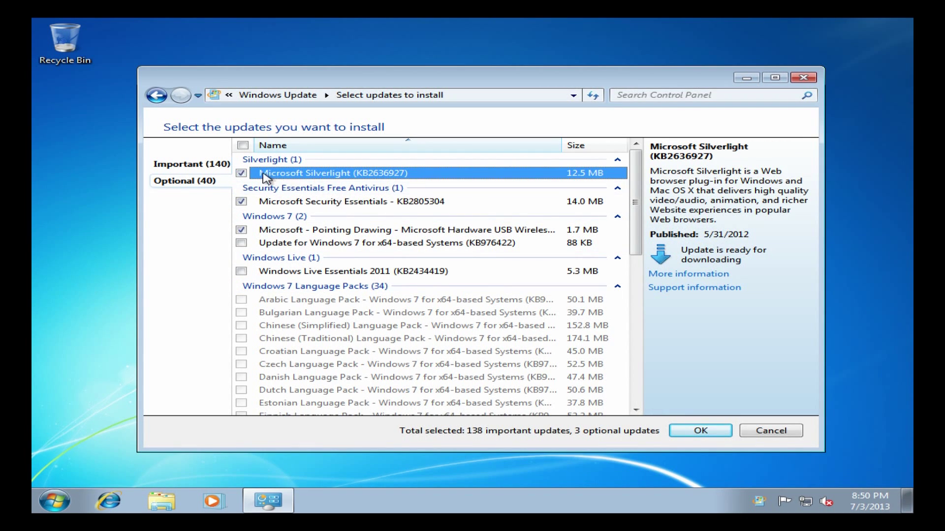
left_click(241, 174)
Clear all important updates, then tick only the AMD Radeon HD 6600 display driver
left_click(177, 166)
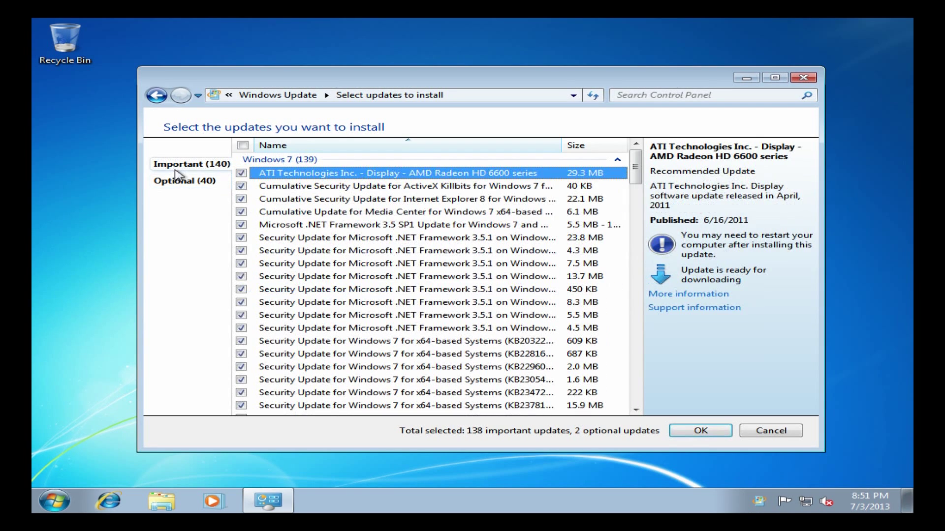
left_click(243, 146)
left_click(243, 146)
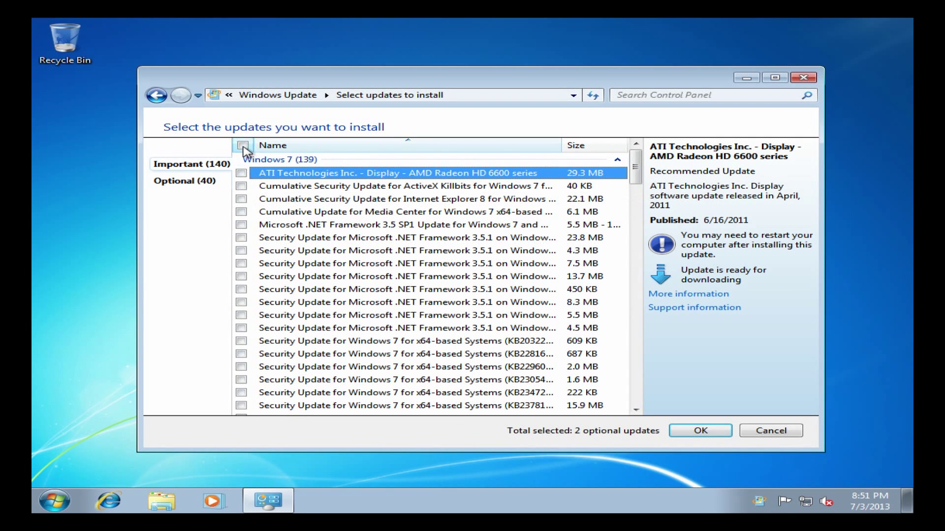
left_click(242, 174)
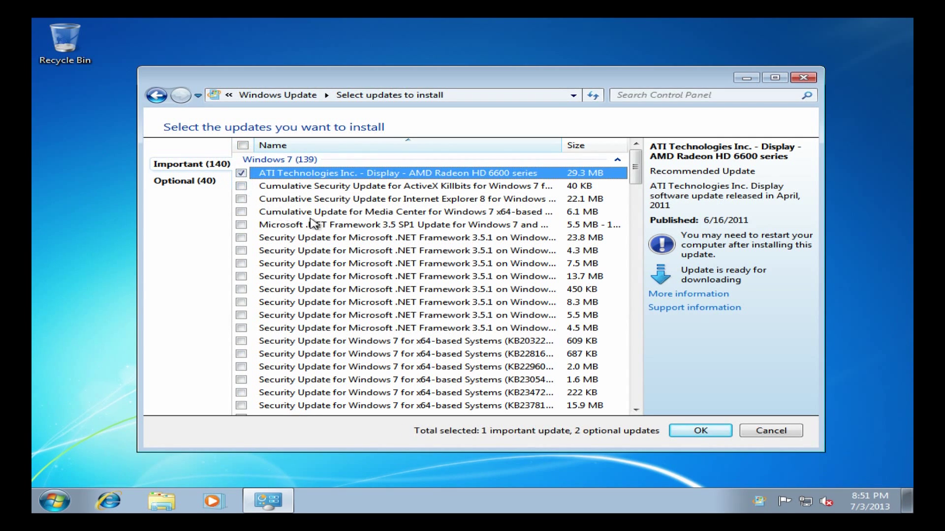
Also tick the Malicious Software Removal Tool and the Windows Defender definition update
scroll(345, 236, "down", 12)
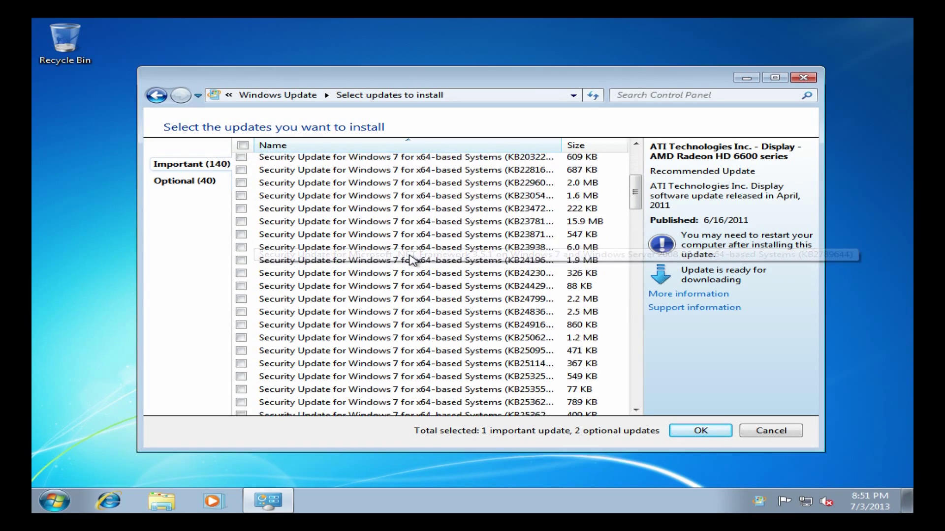
scroll(414, 260, "down", 15)
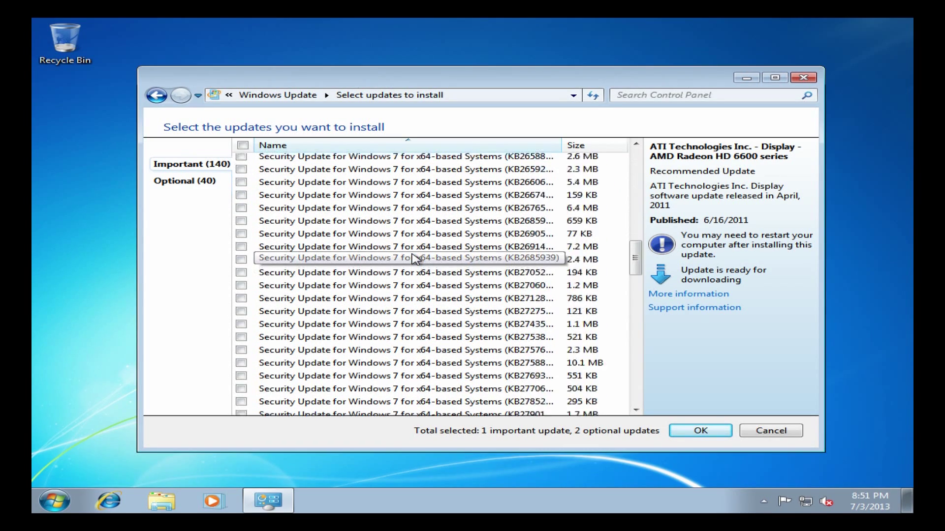
scroll(414, 259, "down", 2)
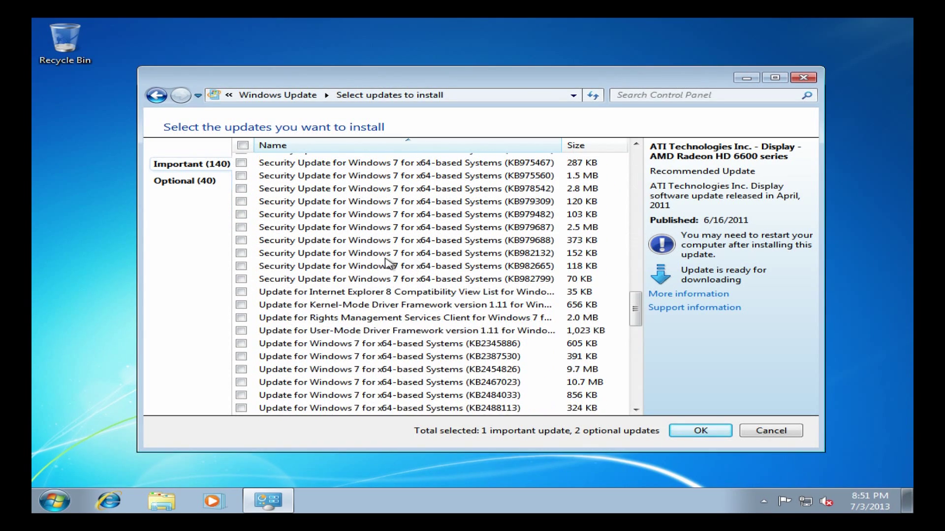
scroll(369, 278, "down", 2)
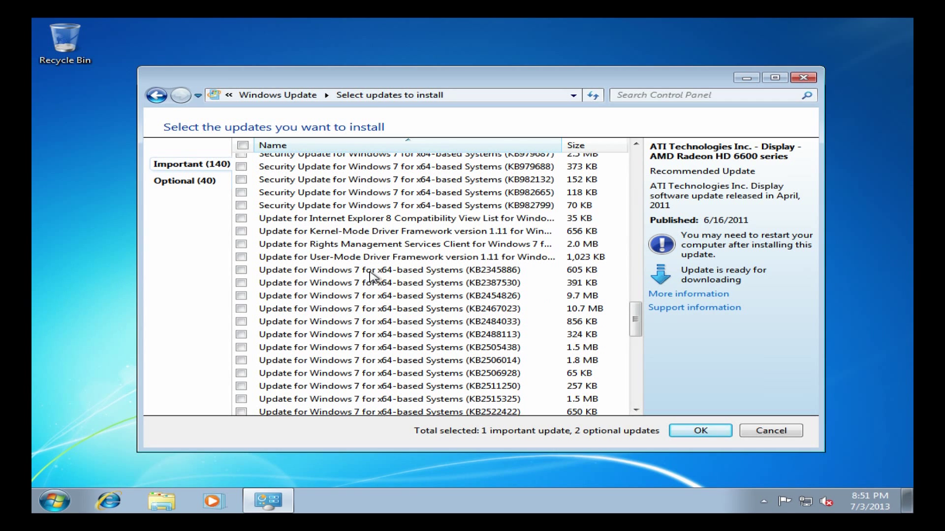
scroll(370, 277, "down", 2)
scroll(374, 278, "down", 12)
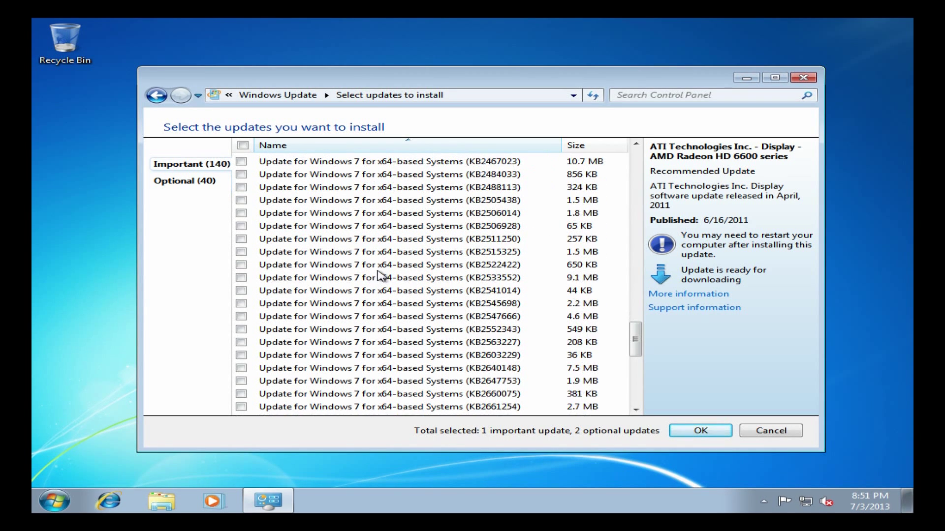
scroll(381, 275, "down", 2)
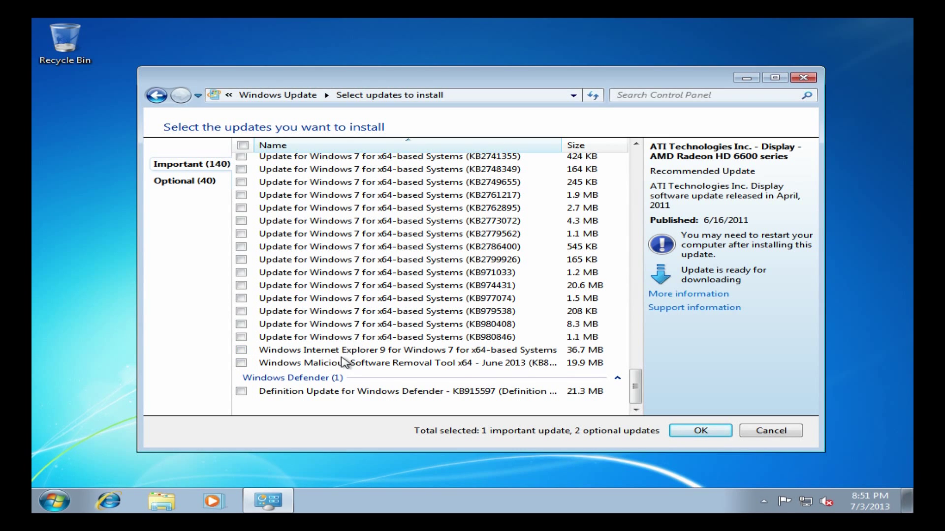
left_click(242, 363)
left_click(241, 392)
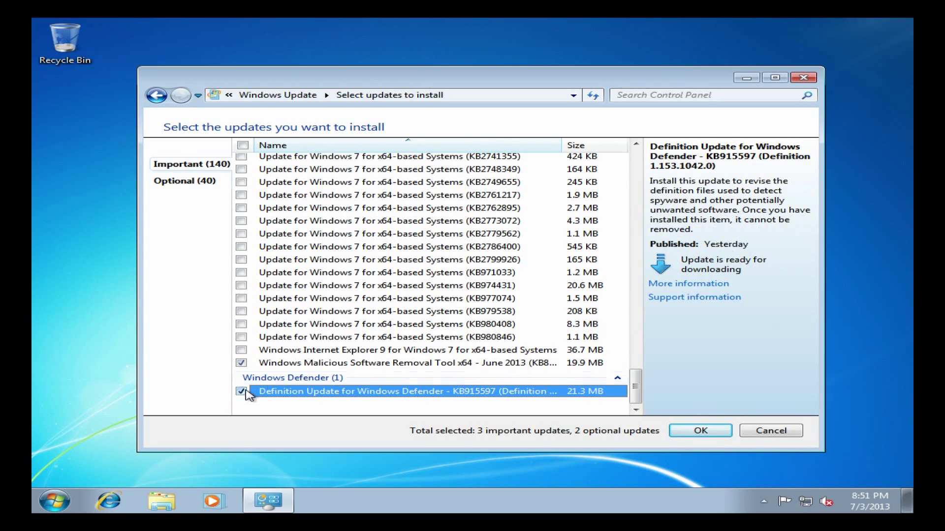
Add the ActiveX Killbits security update, bringing the important selection to four
scroll(327, 320, "up", 20)
scroll(325, 309, "up", 10)
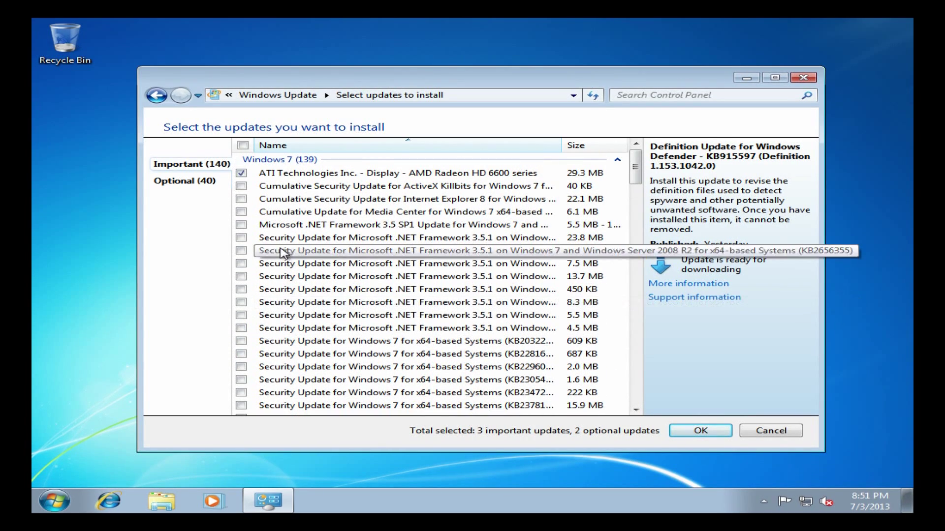
left_click(241, 186)
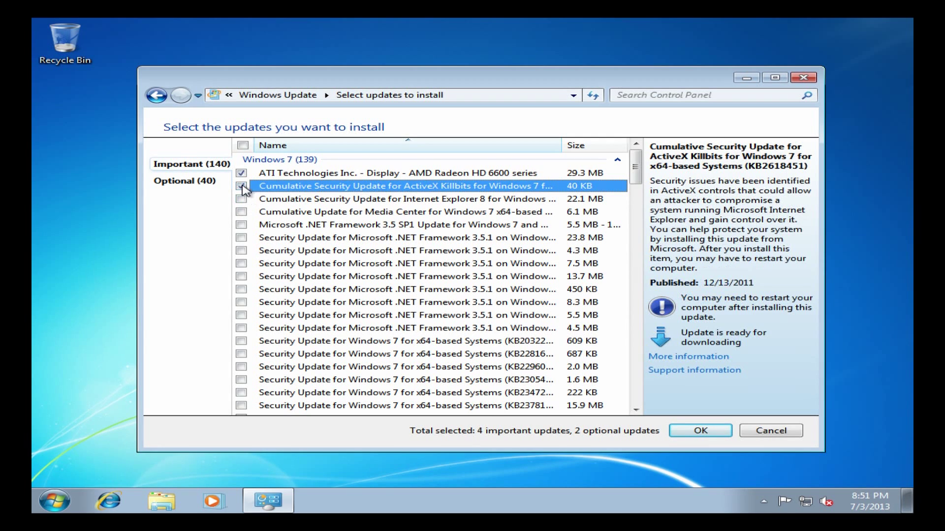
left_click(247, 214)
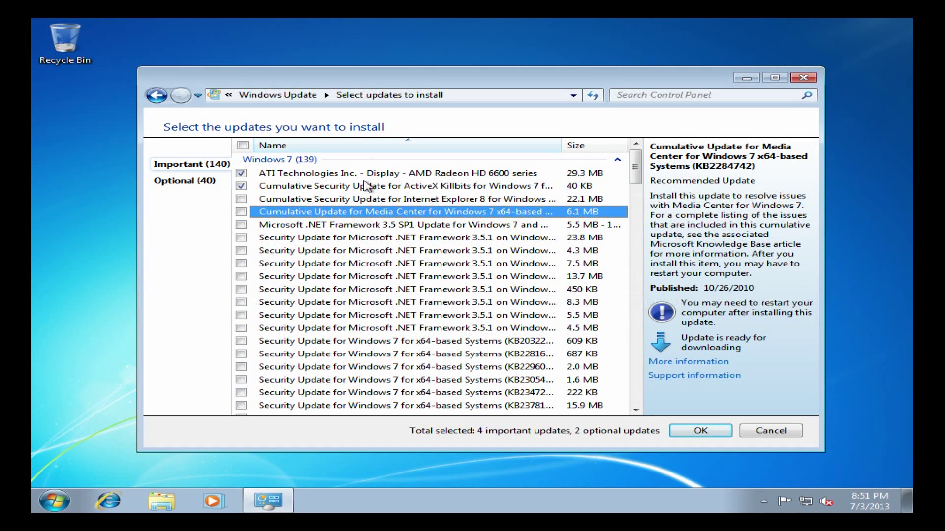
left_click(709, 432)
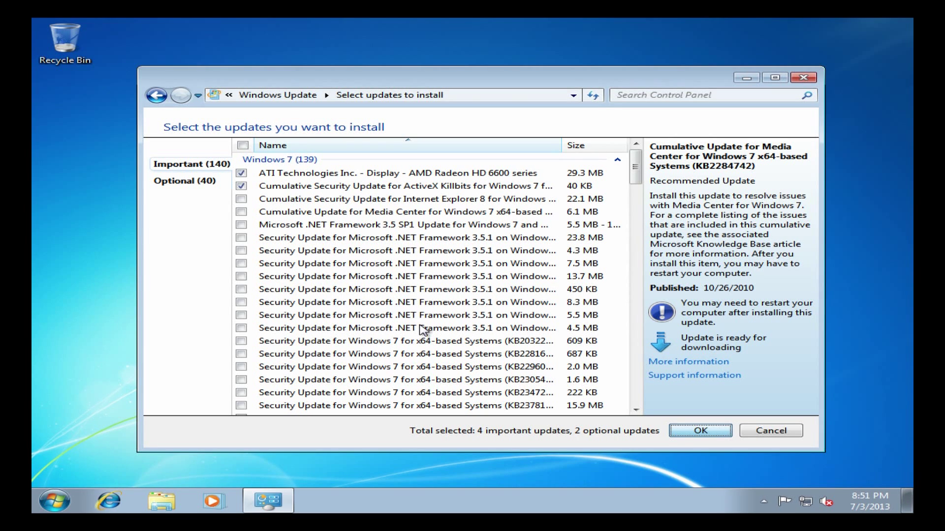
Confirm the six selected updates, accept the Malicious Software Removal Tool licence, and start downloading
key("Return")
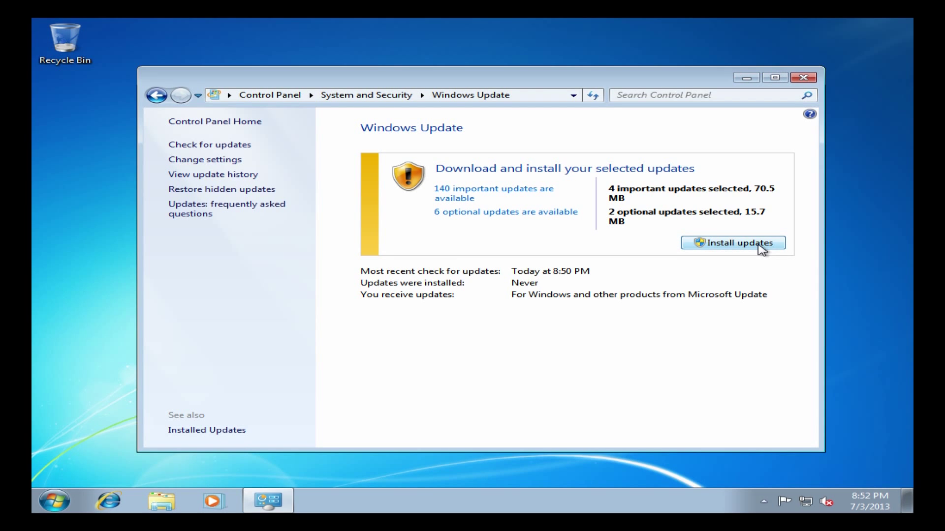
left_click(761, 246)
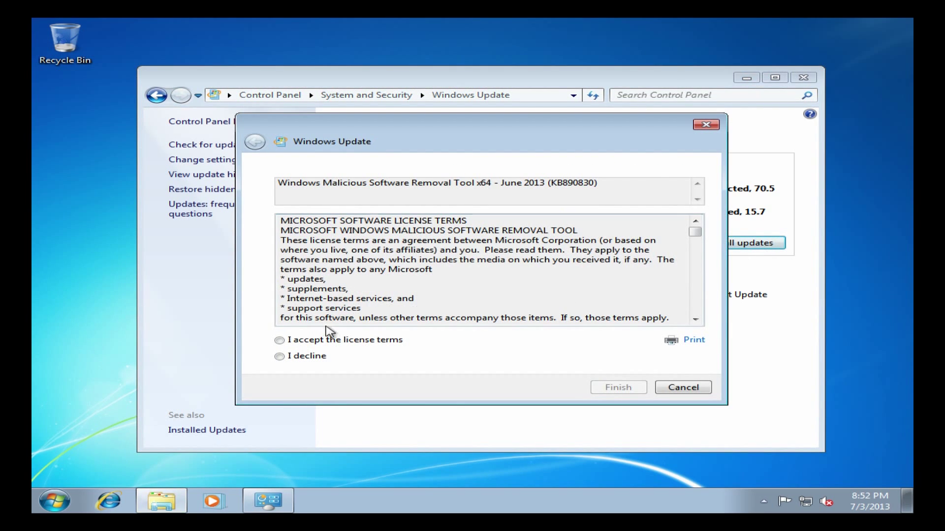
left_click(333, 343)
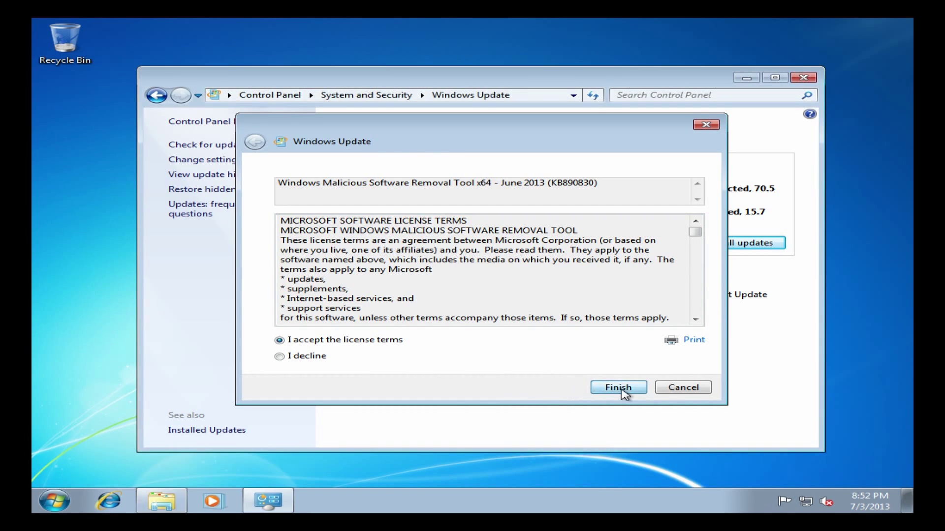
left_click(623, 392)
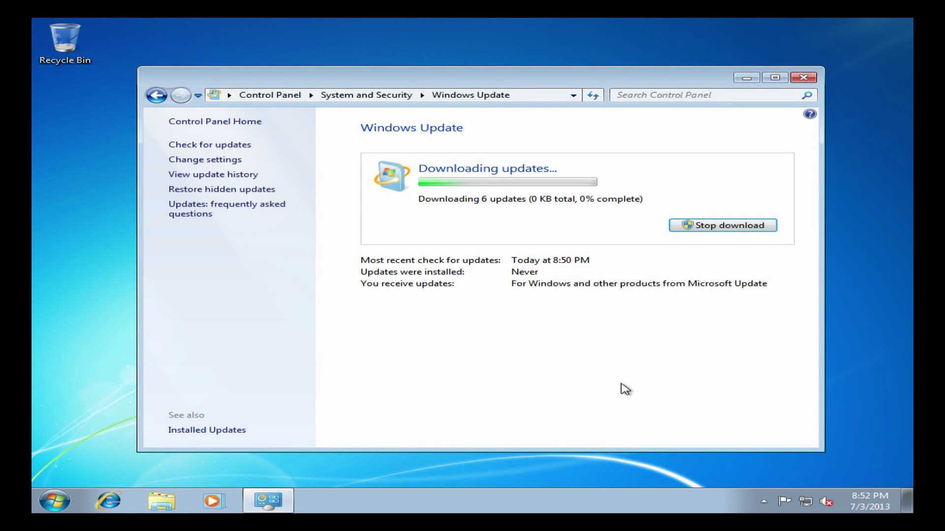